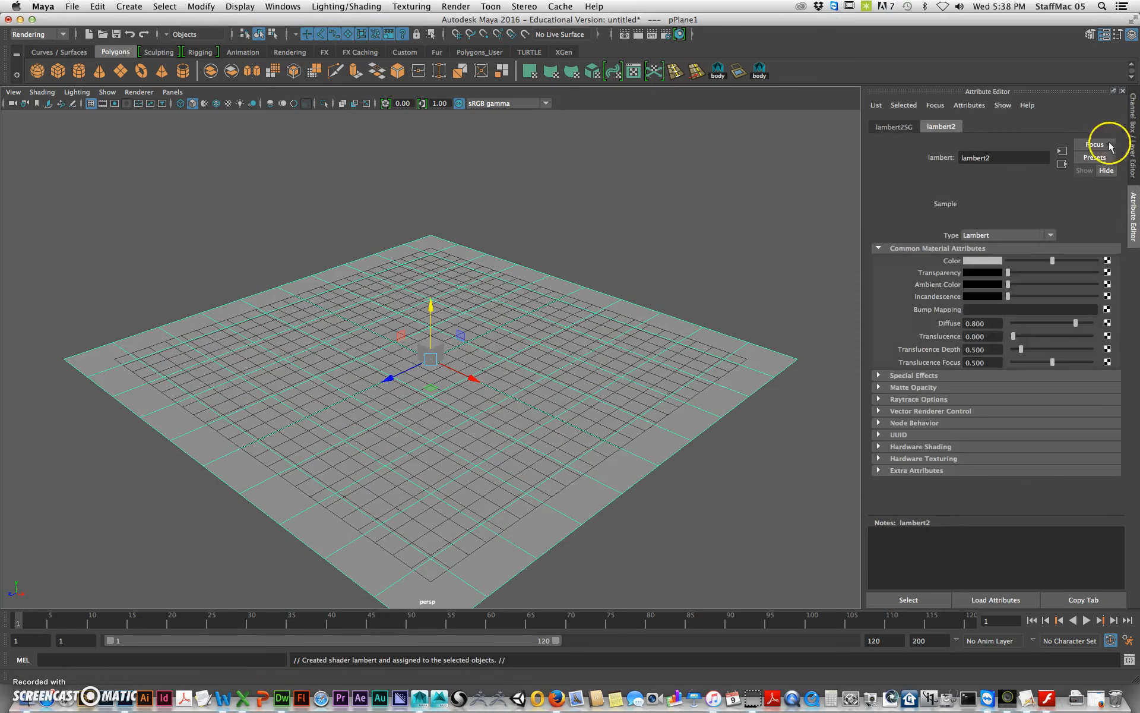
# Recolor the plane's Lambert material to a dark blue-gray with a brightness value of about 0.214.
pyautogui.click(1035, 126)
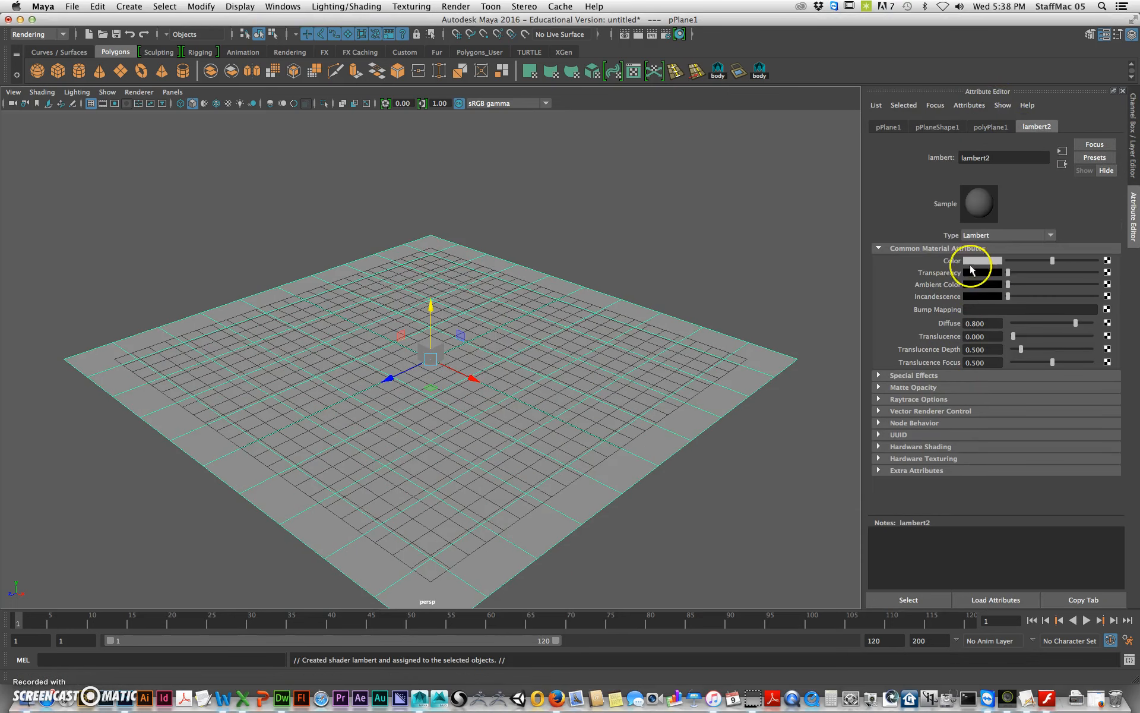
pyautogui.click(990, 259)
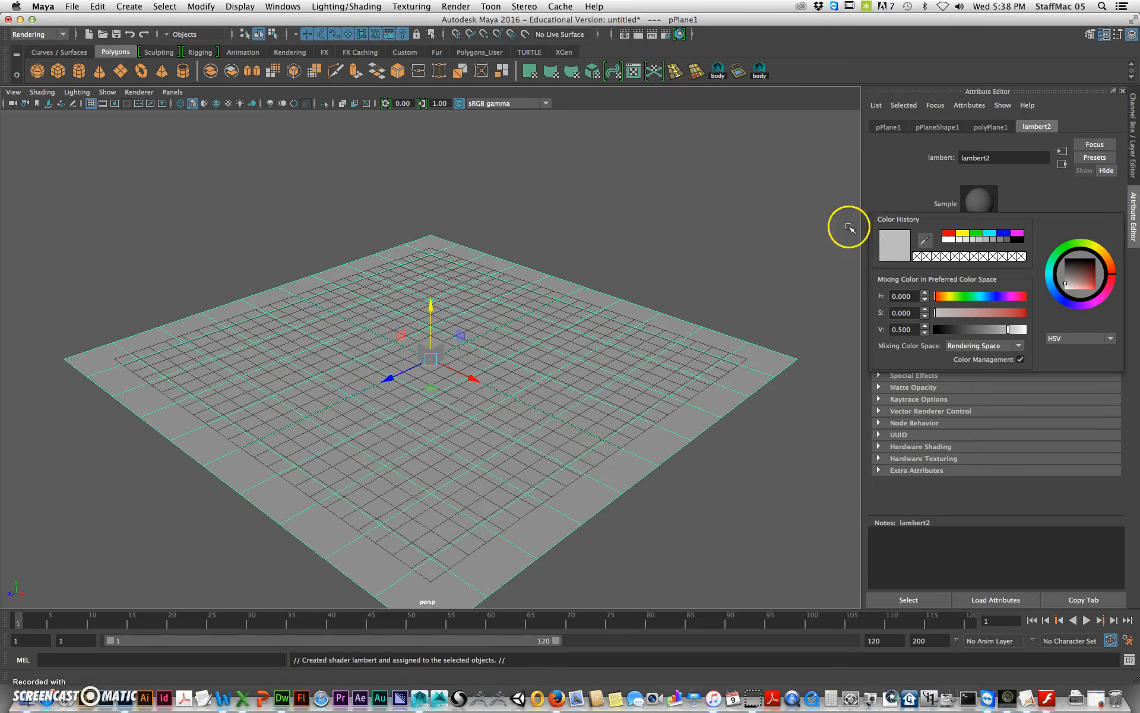
pyautogui.click(948, 233)
pyautogui.moveTo(975, 313); pyautogui.dragTo(949, 312)
pyautogui.click(985, 329)
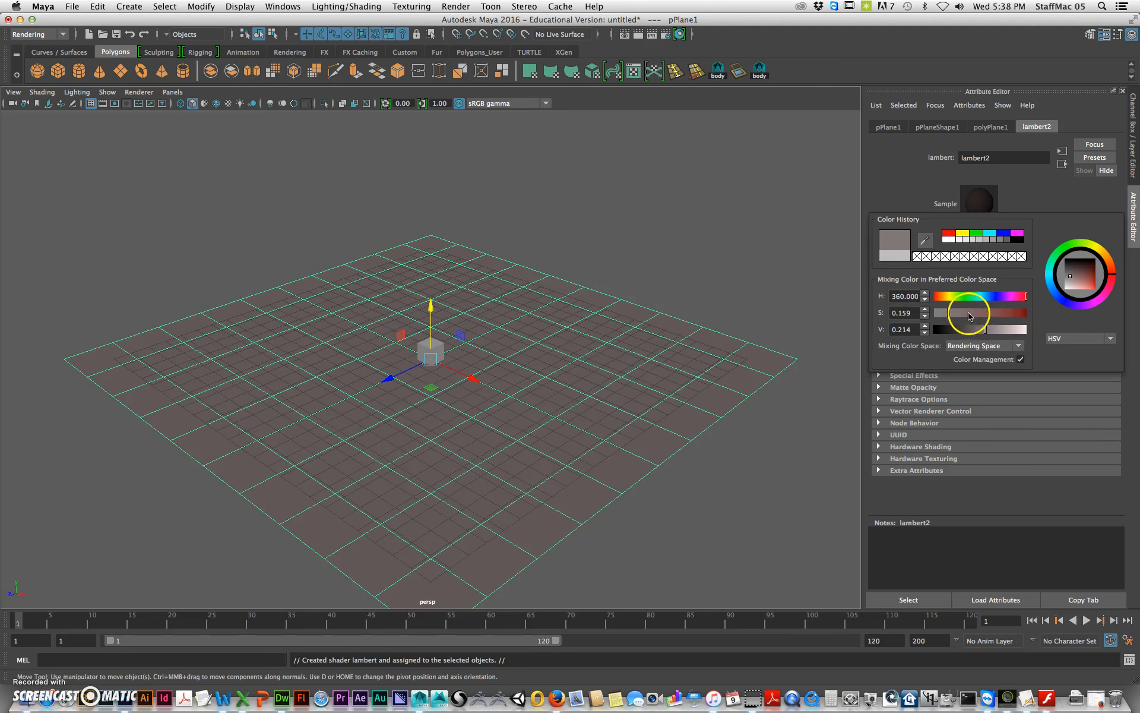
pyautogui.click(983, 296)
pyautogui.click(973, 313)
pyautogui.click(898, 171)
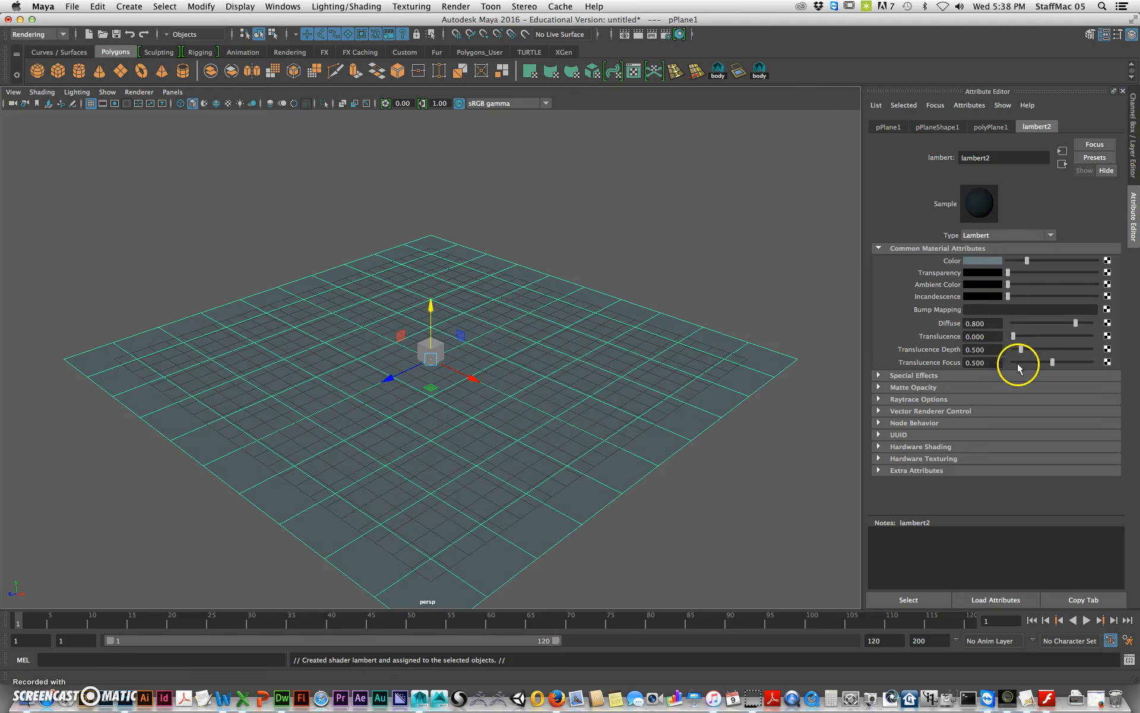
pyautogui.click(1108, 262)
pyautogui.click(506, 343)
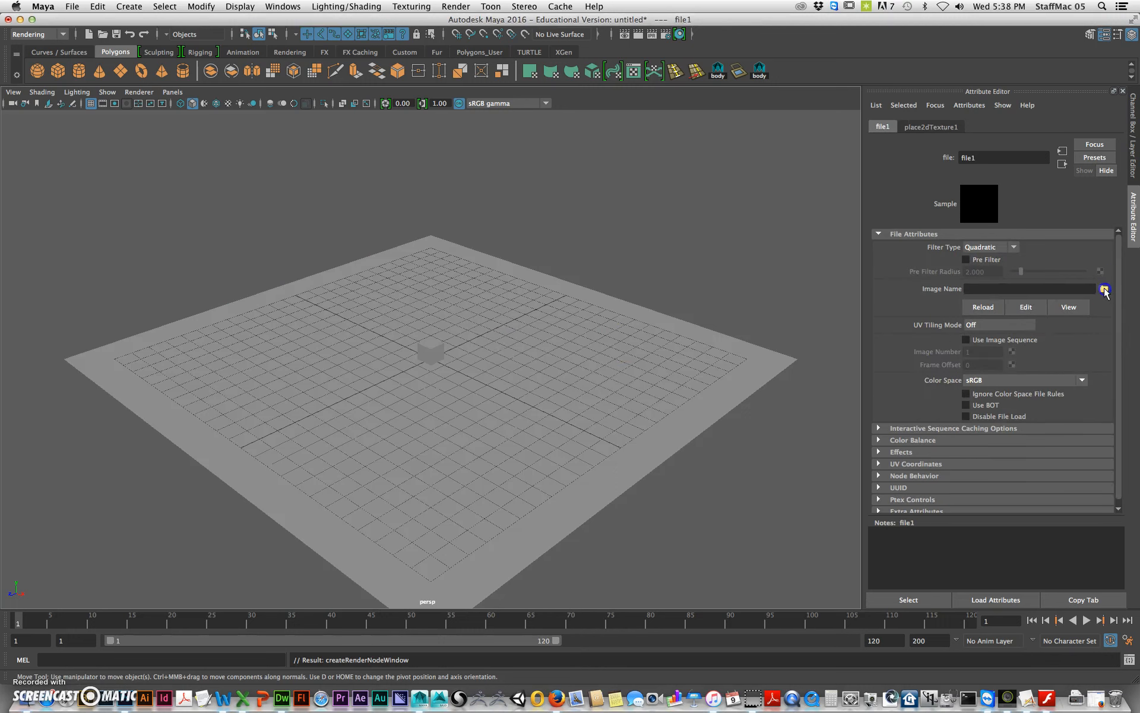
pyautogui.click(1104, 289)
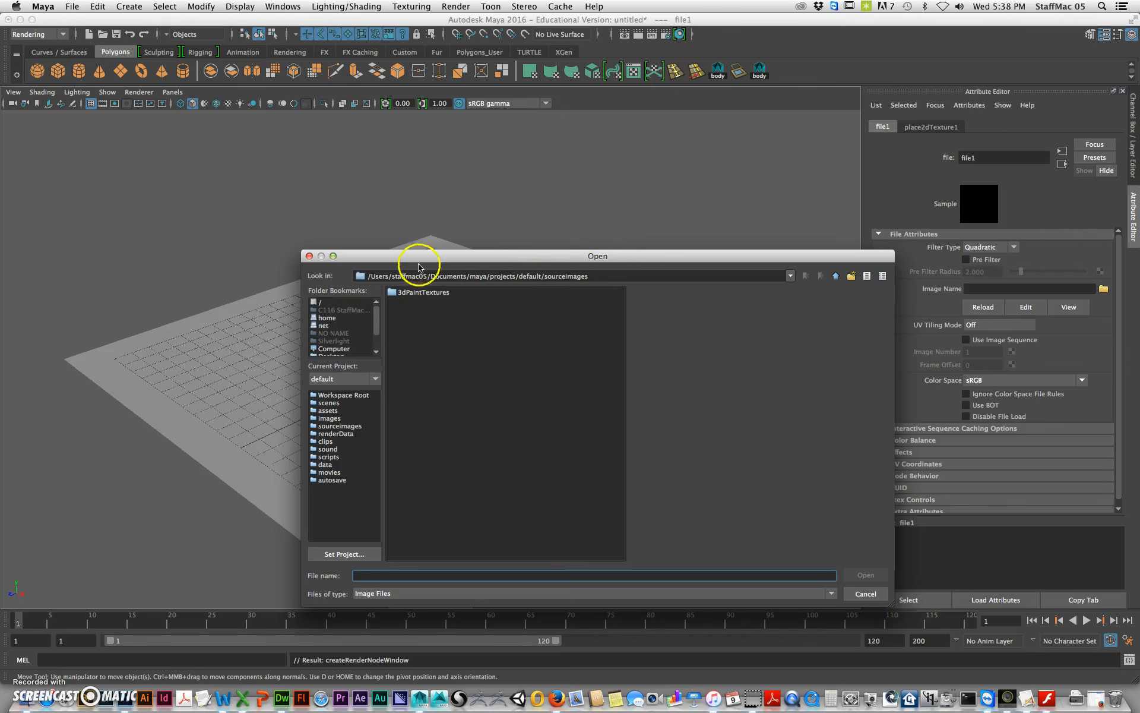
pyautogui.click(866, 594)
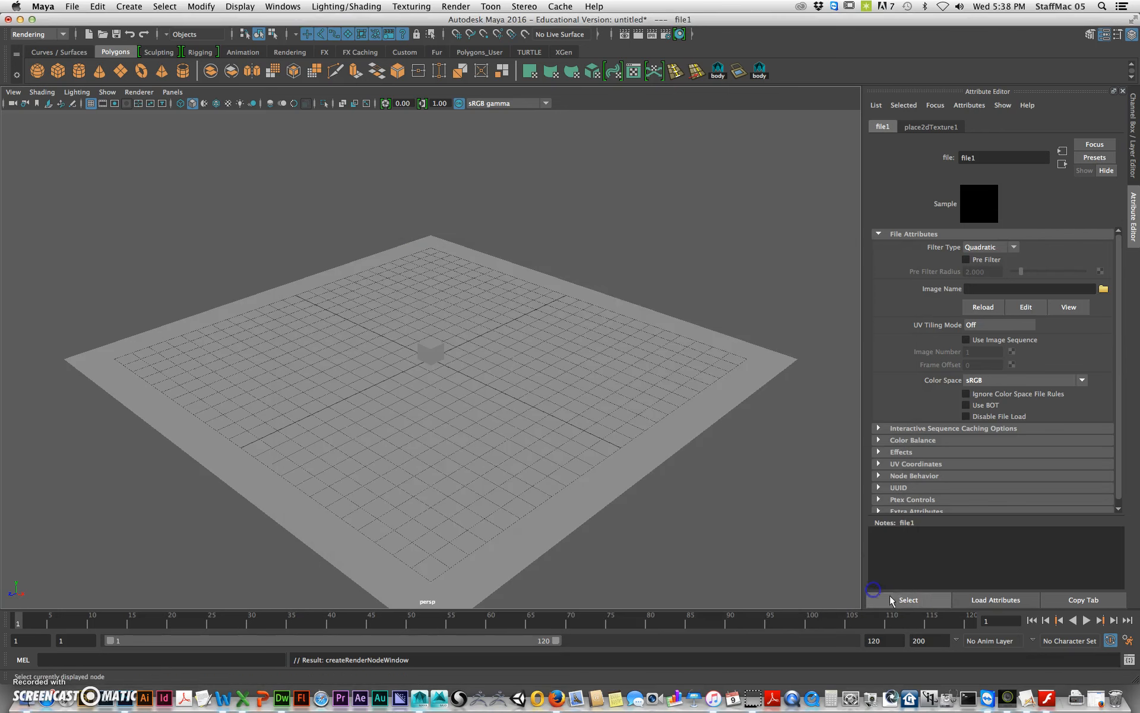
pyautogui.click(591, 295)
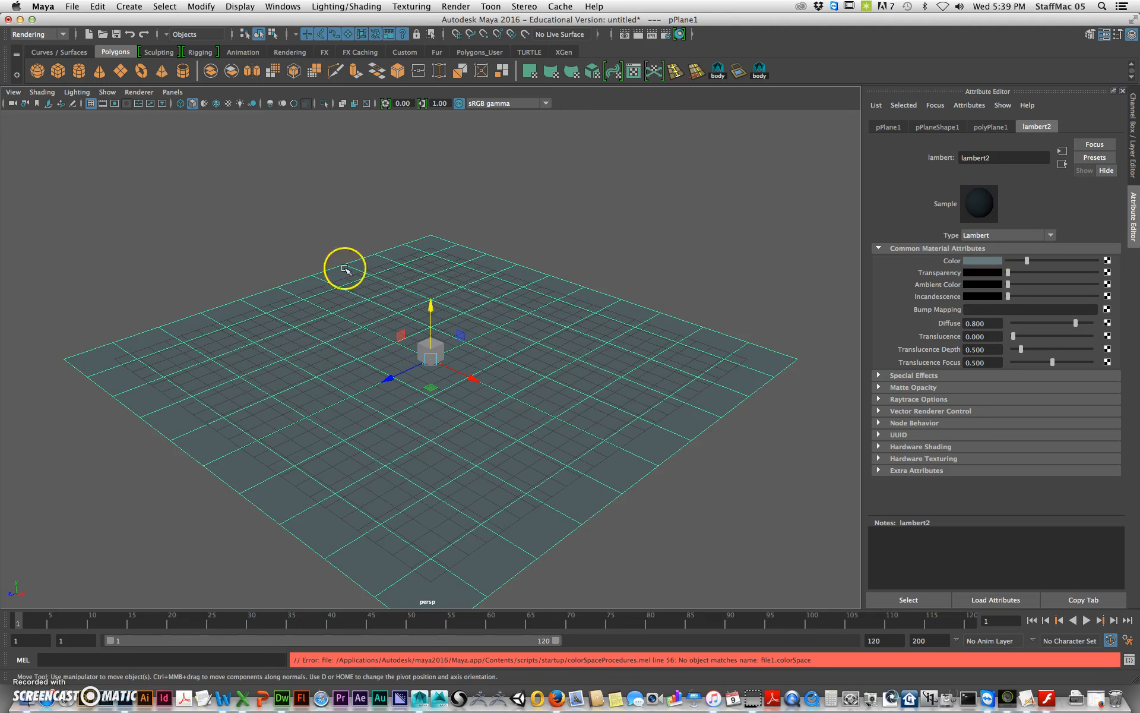
# Assign a new Blinn material to the cube and set its color to red.
pyautogui.click(583, 256)
pyautogui.click(430, 350)
pyautogui.moveTo(430, 350); pyautogui.dragTo(466, 640, button='right')
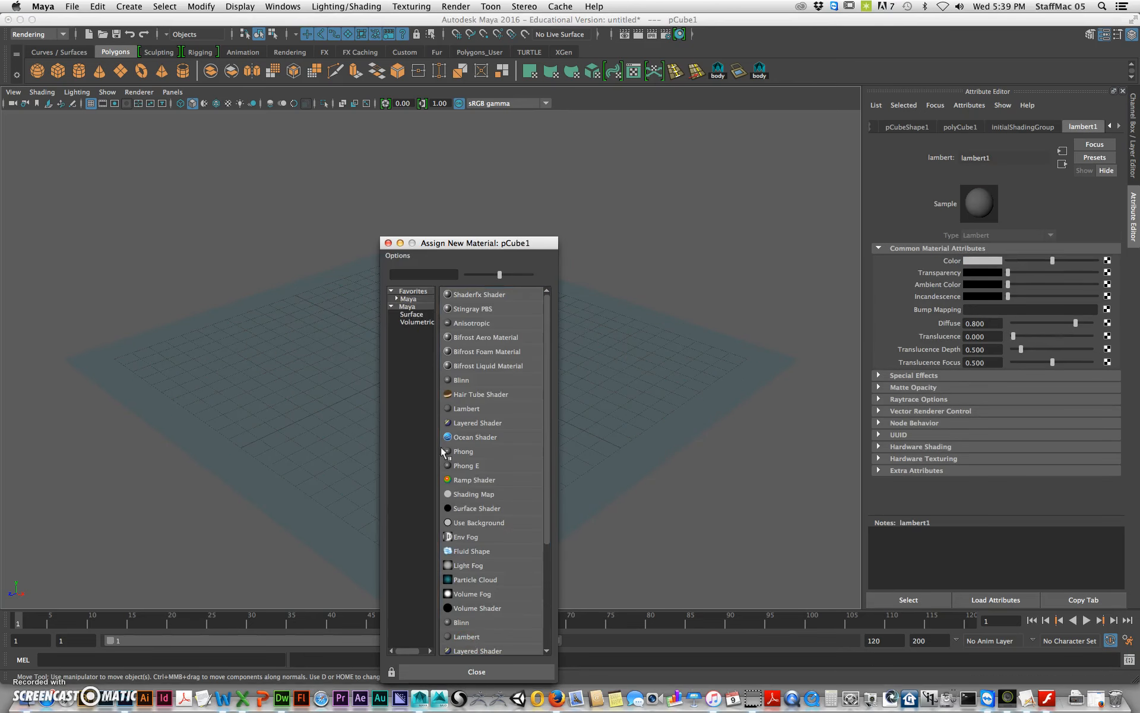
pyautogui.click(458, 399)
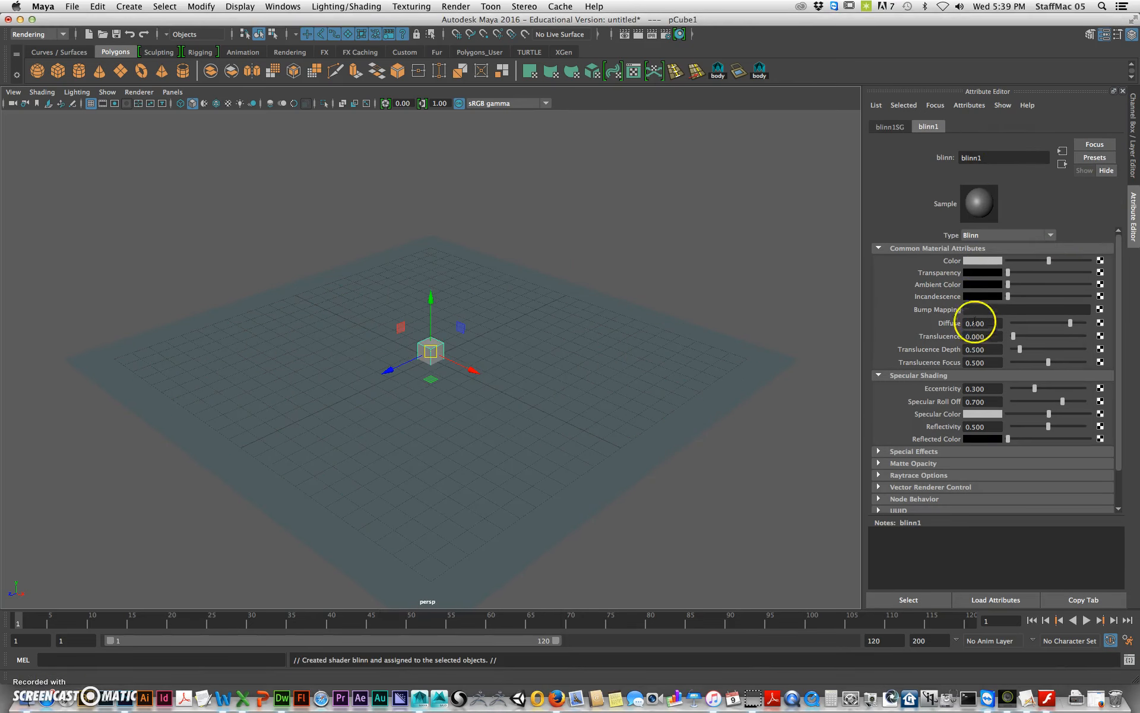
pyautogui.click(981, 261)
pyautogui.click(944, 236)
pyautogui.click(605, 354)
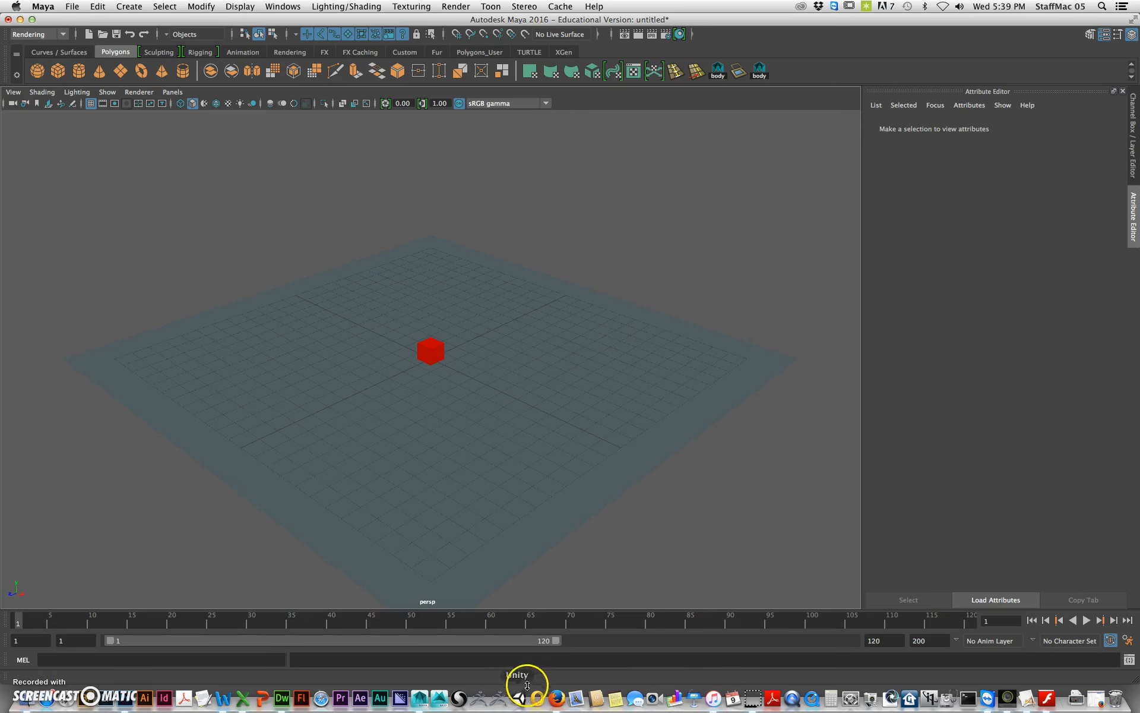
# Switch to Firefox and open the Google home page in a new tab.
pyautogui.click(554, 699)
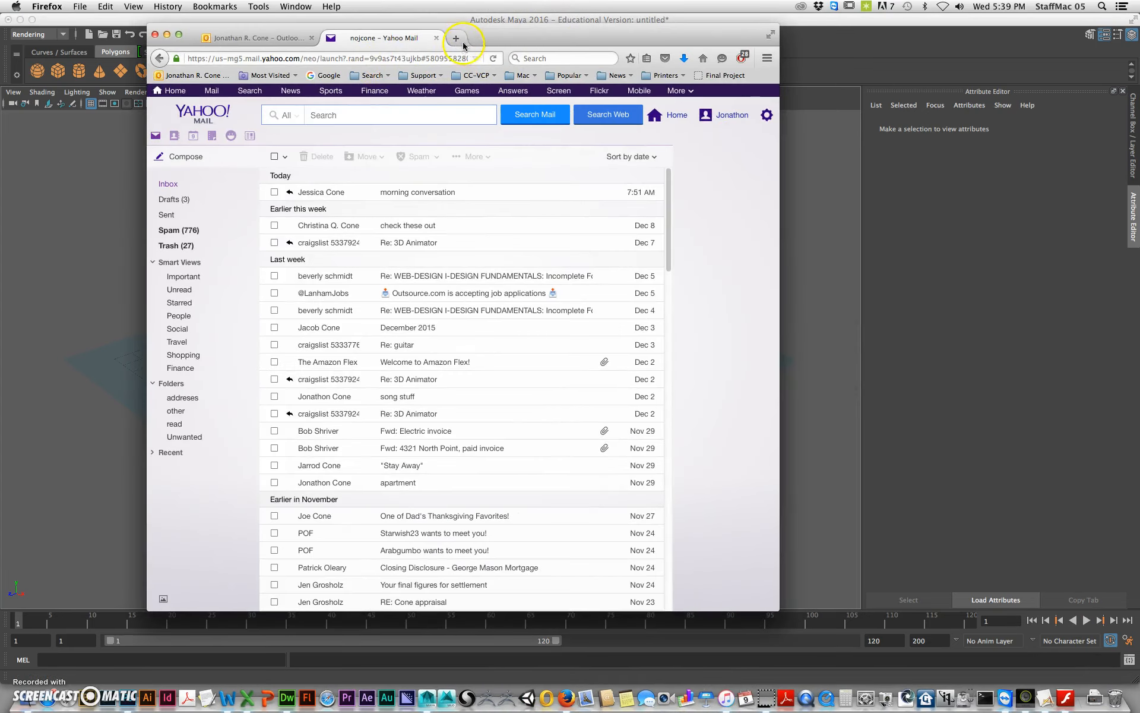
pyautogui.click(456, 38)
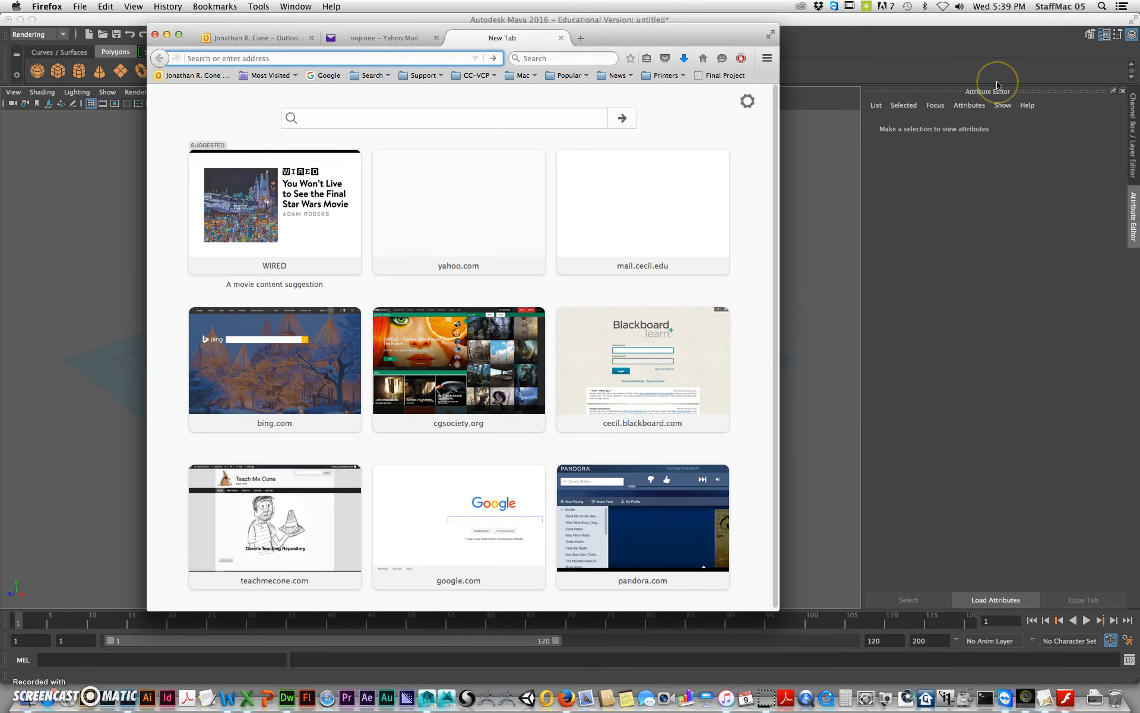
pyautogui.press('Return')
pyautogui.click(1024, 475)
pyautogui.click(418, 312)
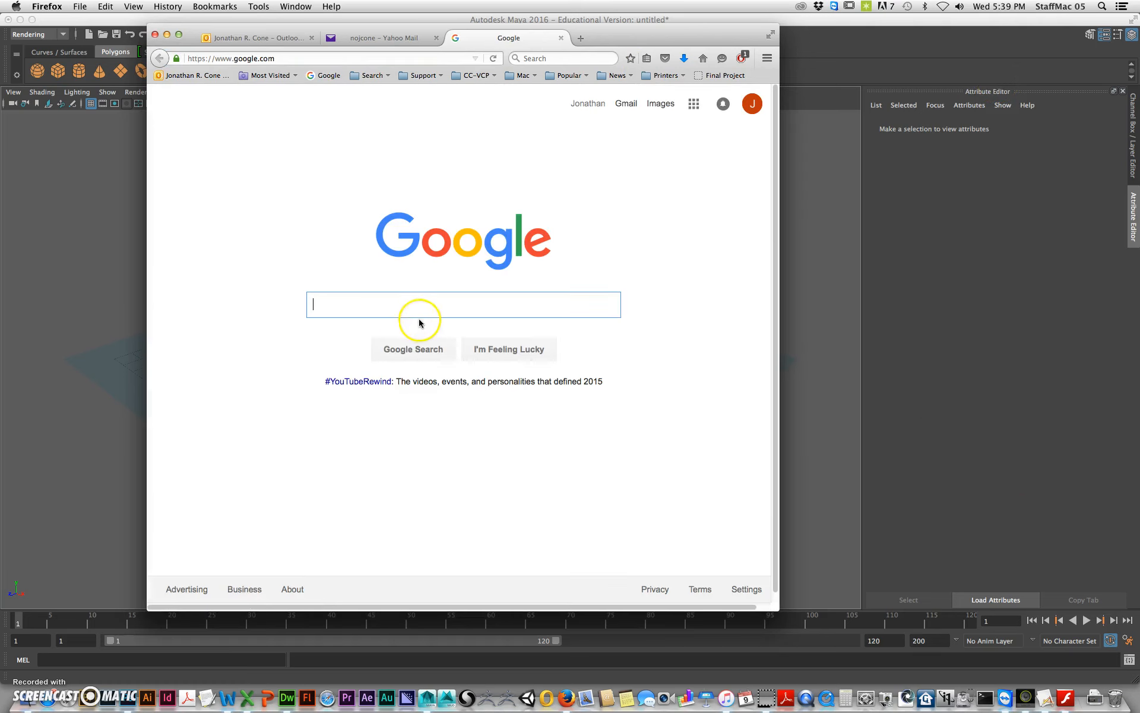
# Search Google for "mental ray maya 2016 mac".
pyautogui.write('mental ray m')
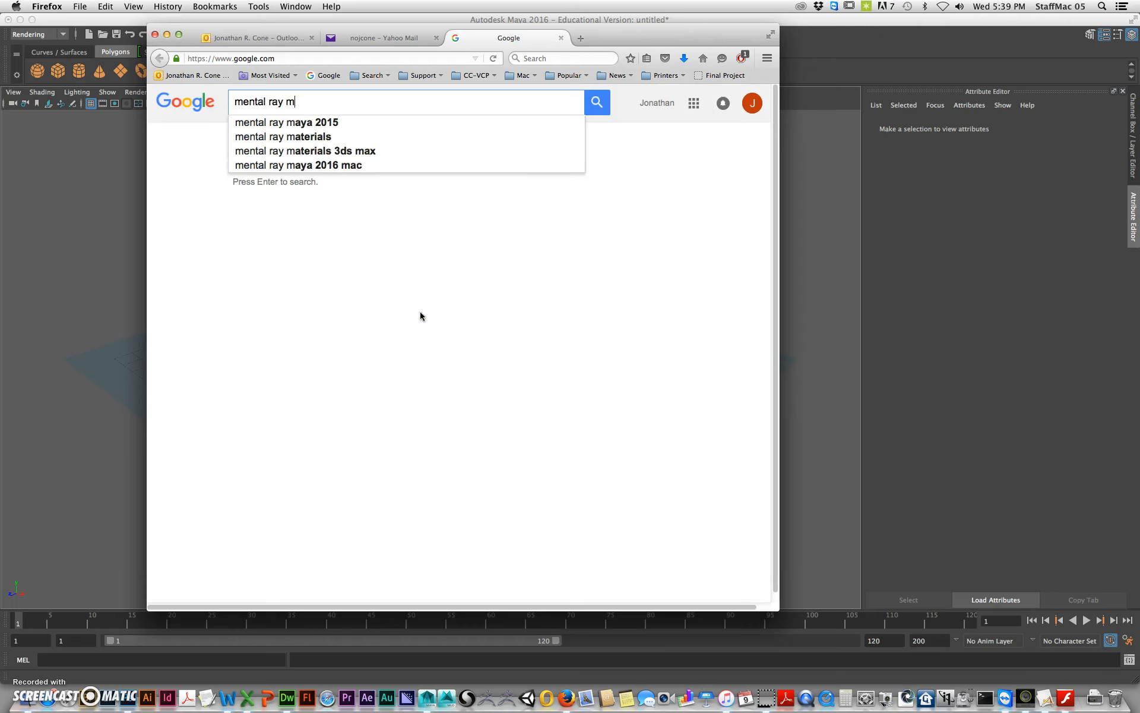
pyautogui.write('ay')
pyautogui.press('Down')
pyautogui.press('Down')
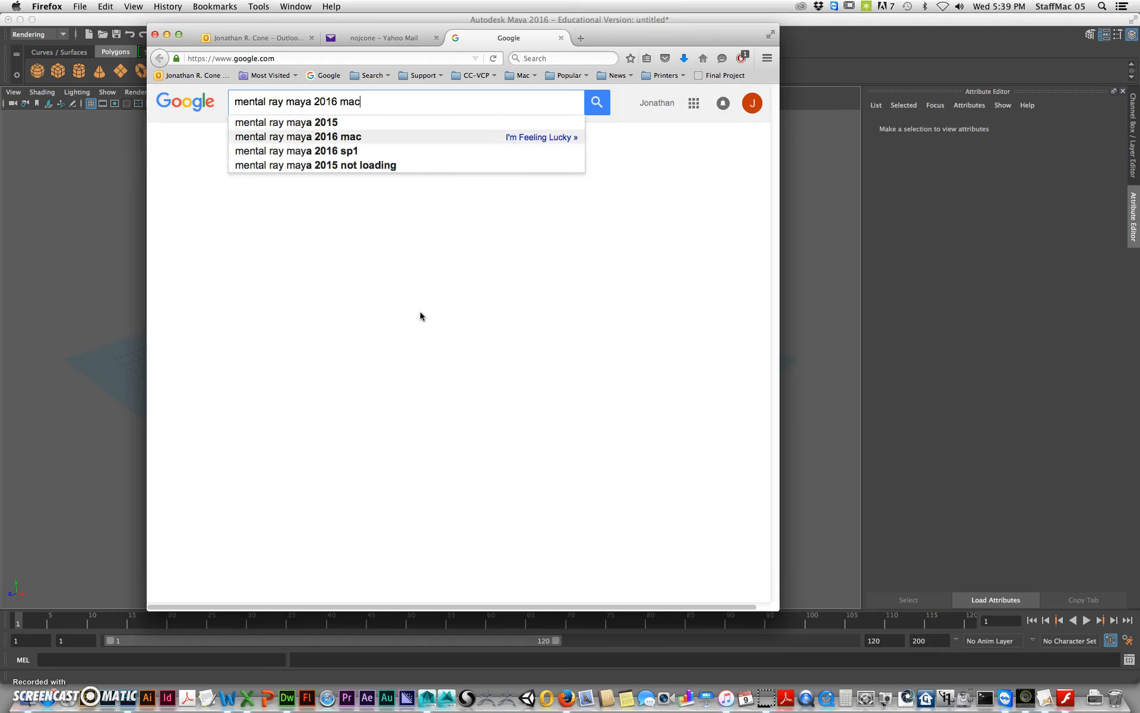
pyautogui.press('Return')
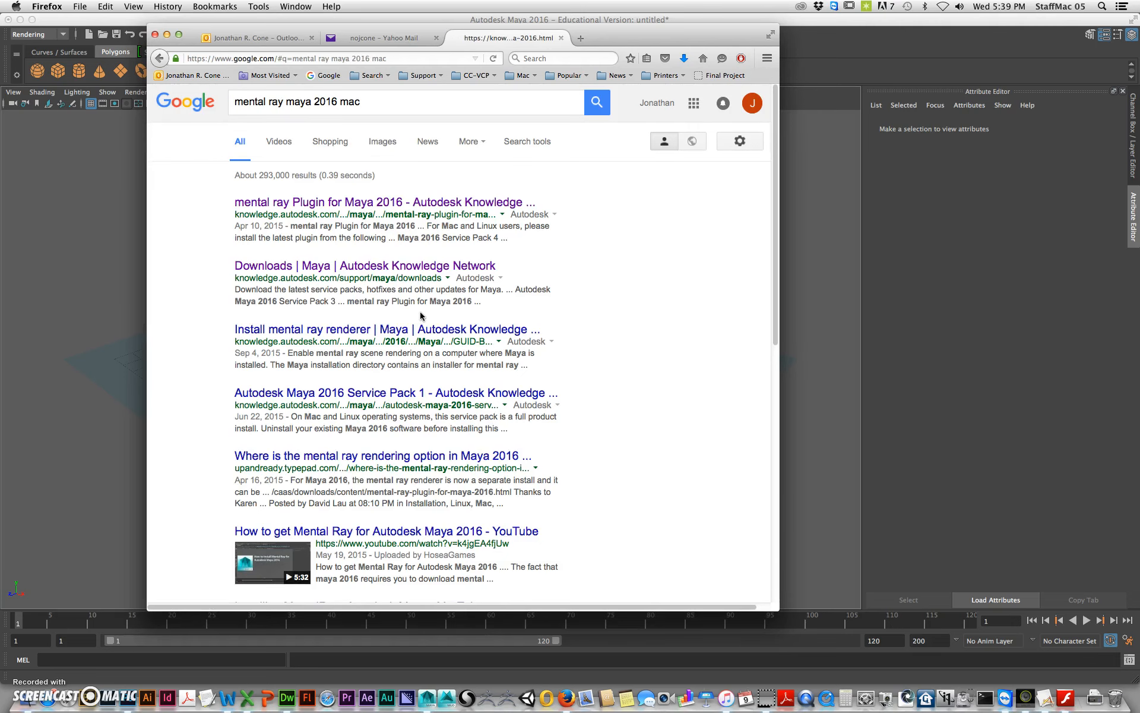
# Open the Autodesk page for the mental ray Plugin for Maya 2016, review its installers, and return to Maya.
pyautogui.click(426, 201)
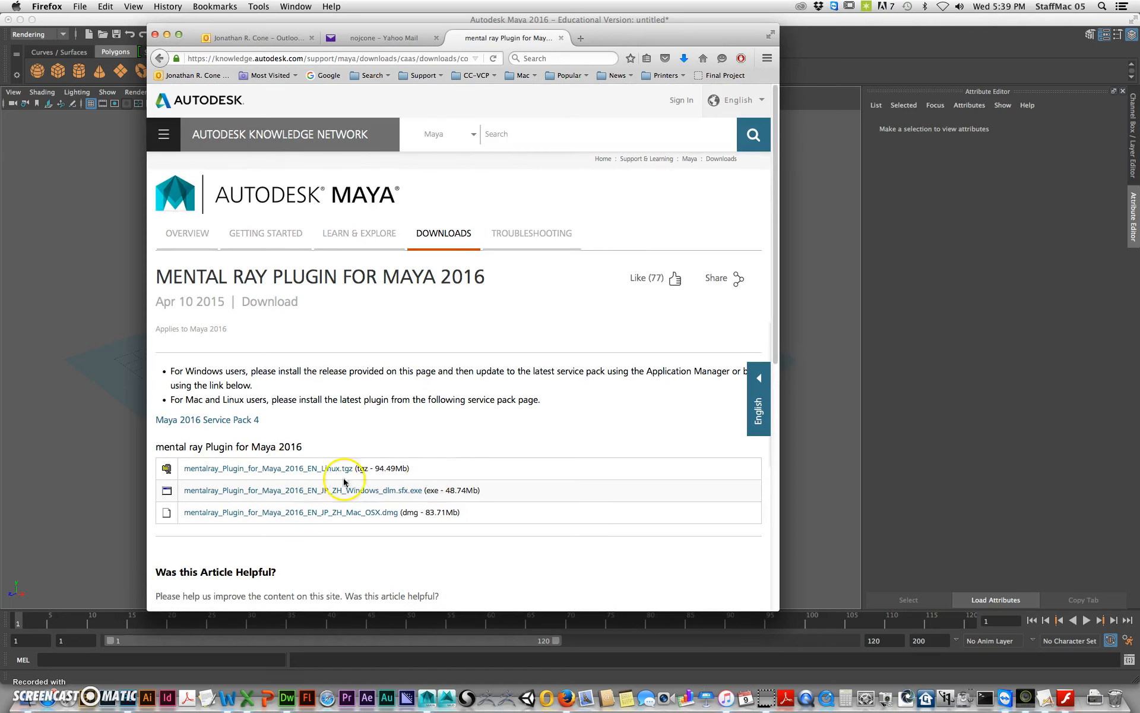
pyautogui.scroll(-1, 274, 421)
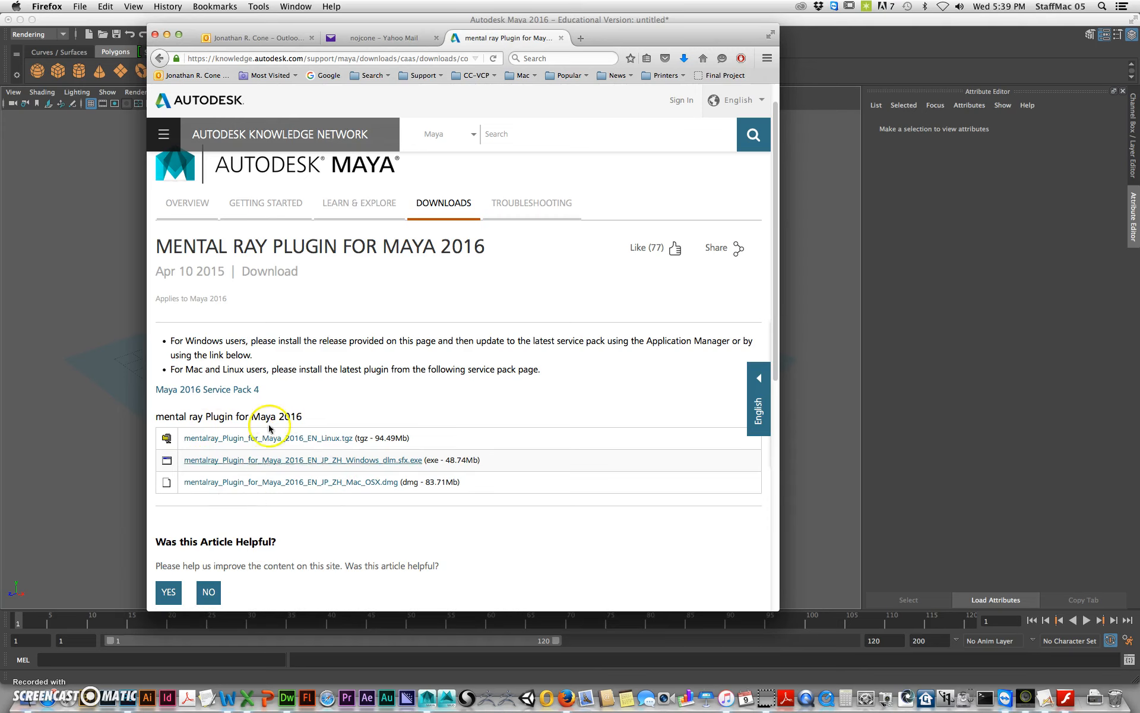
pyautogui.click(168, 34)
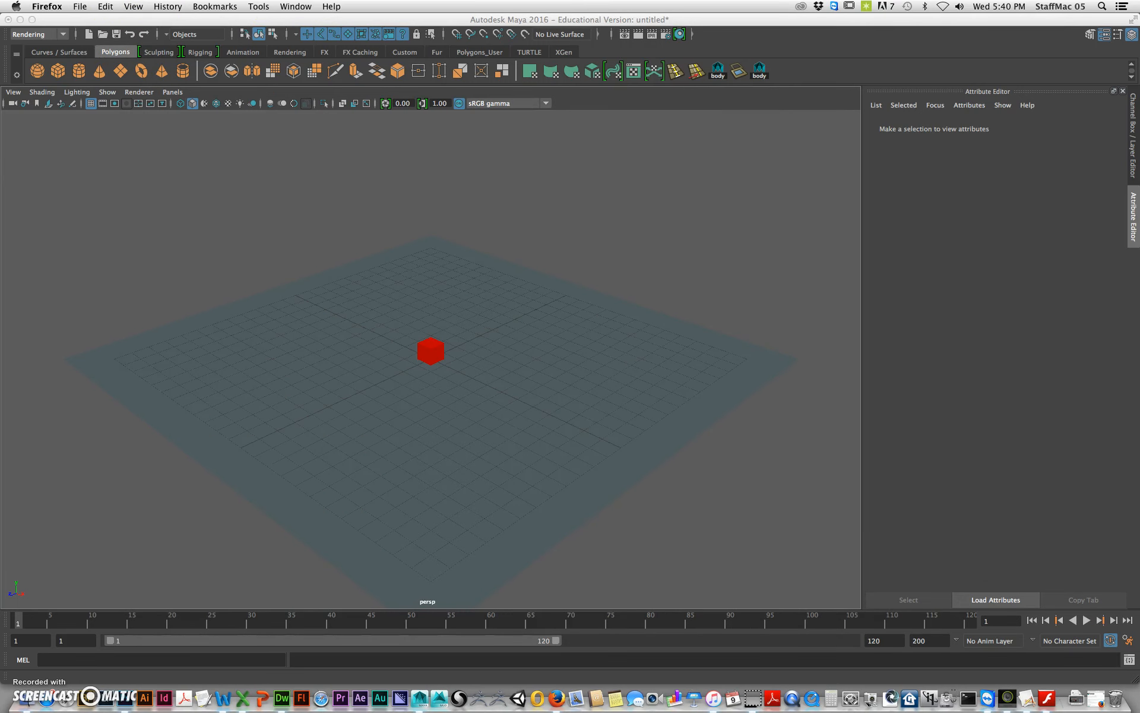
pyautogui.click(208, 28)
# Enable Loaded and Auto load for Mayatomr.bundle in the Plug-in Manager and close the manager.
pyautogui.click(282, 5)
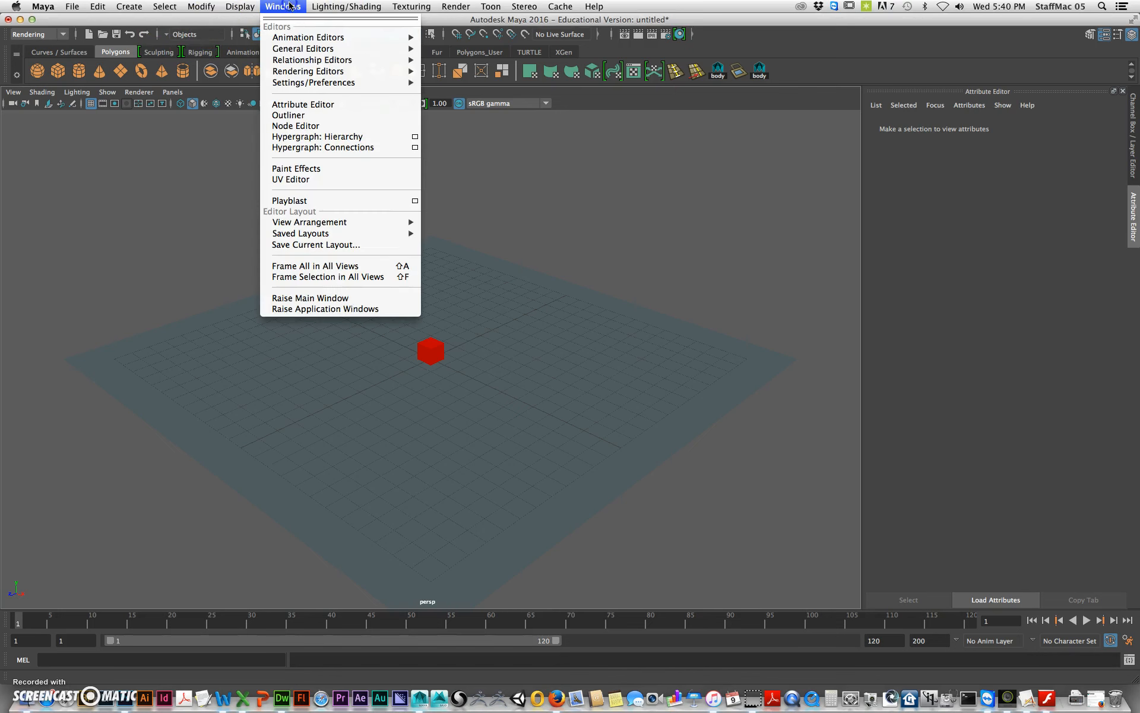
pyautogui.moveTo(344, 82)
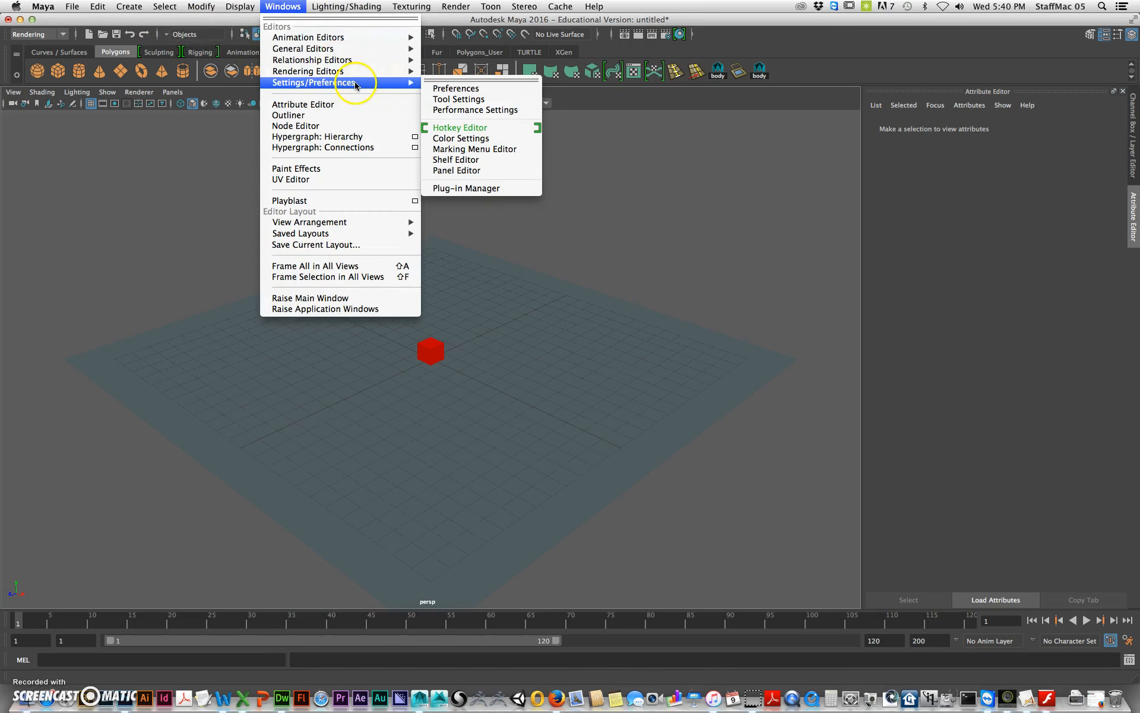
pyautogui.click(491, 189)
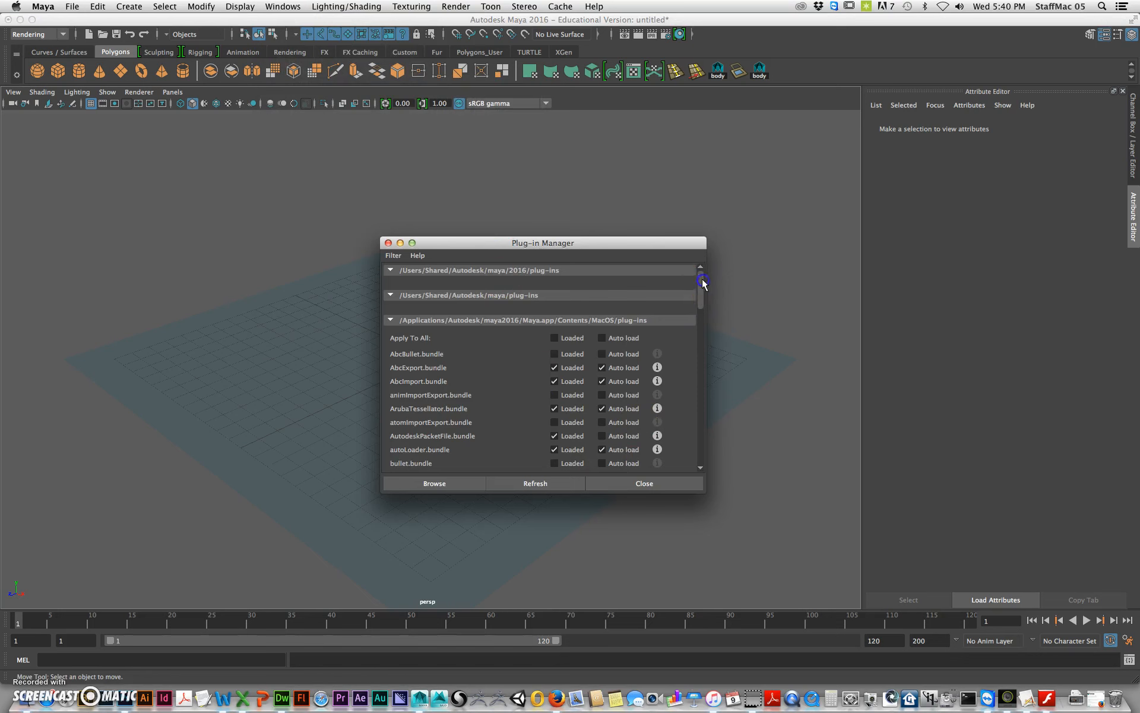
pyautogui.moveTo(702, 282); pyautogui.dragTo(684, 467)
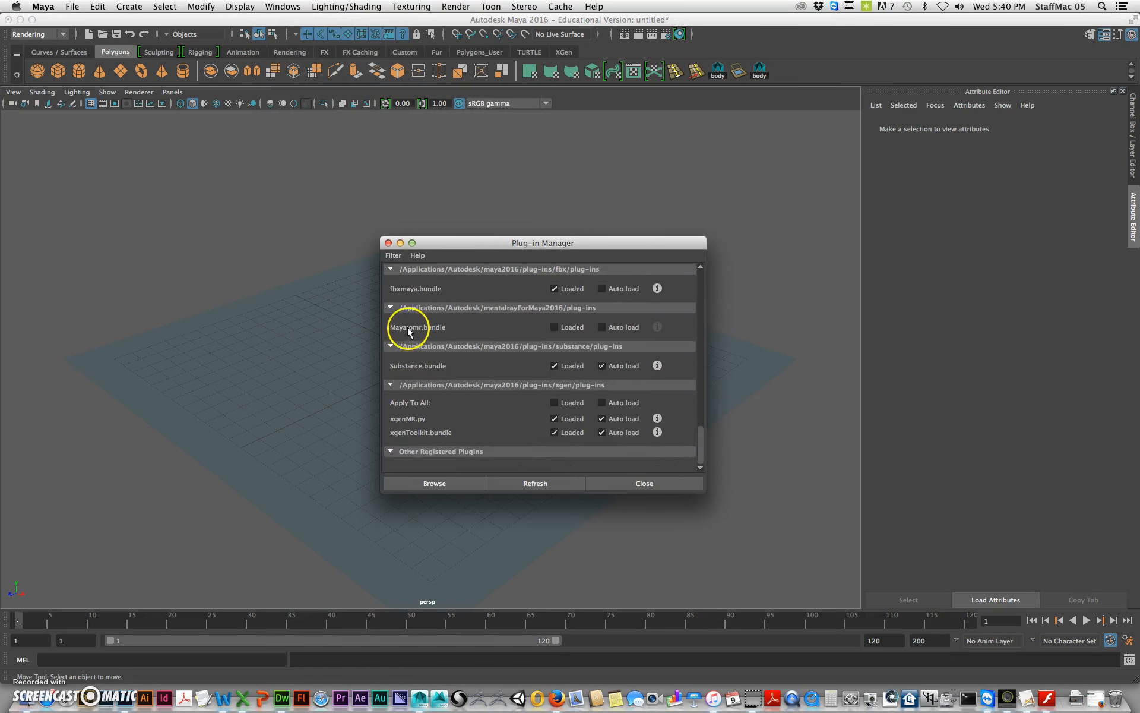
pyautogui.click(557, 327)
pyautogui.click(603, 327)
pyautogui.click(657, 491)
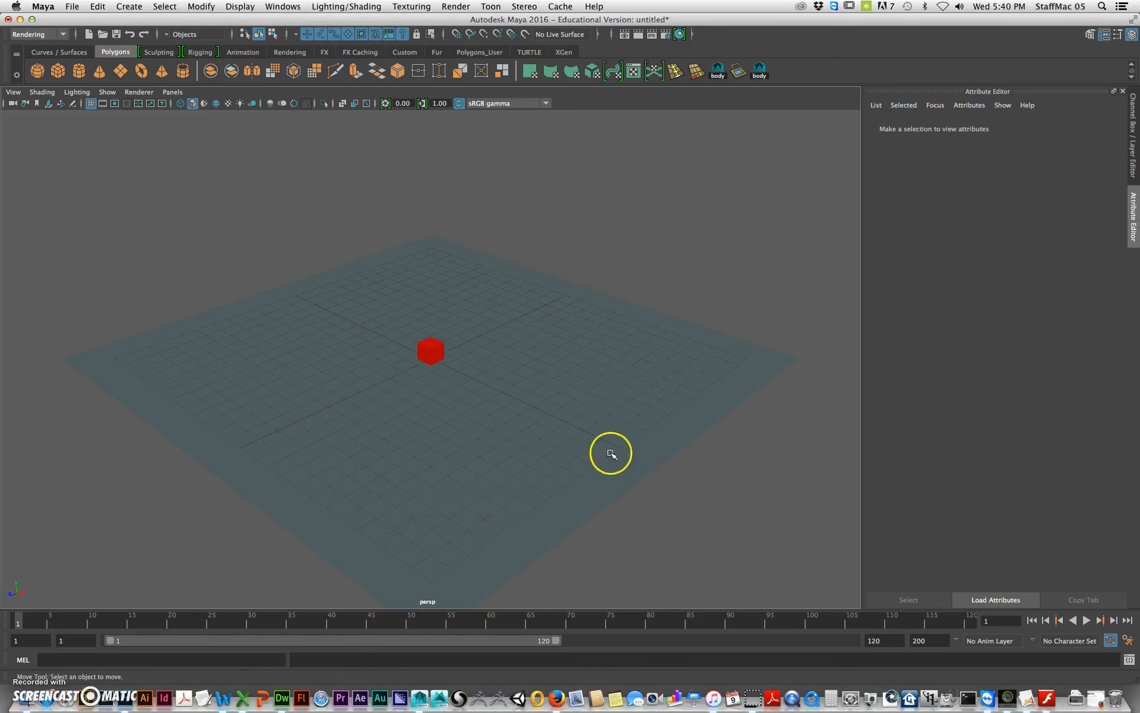
# Check the list of available renderers in Render Settings for mental ray.
pyautogui.click(666, 33)
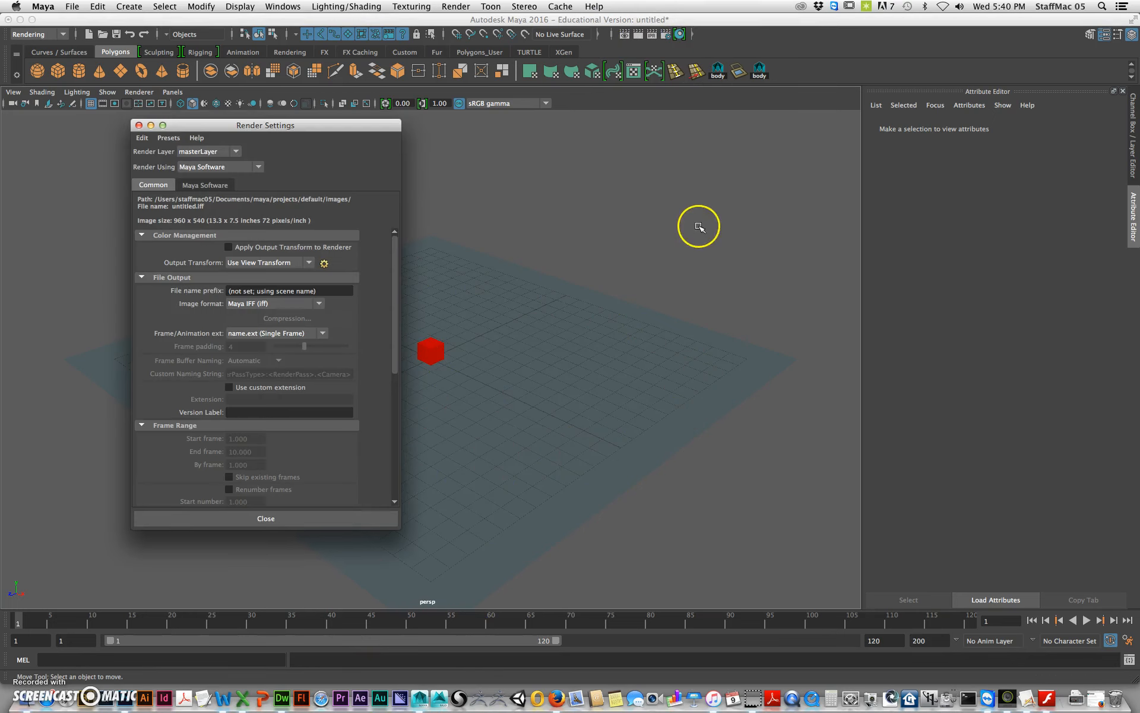
pyautogui.click(217, 167)
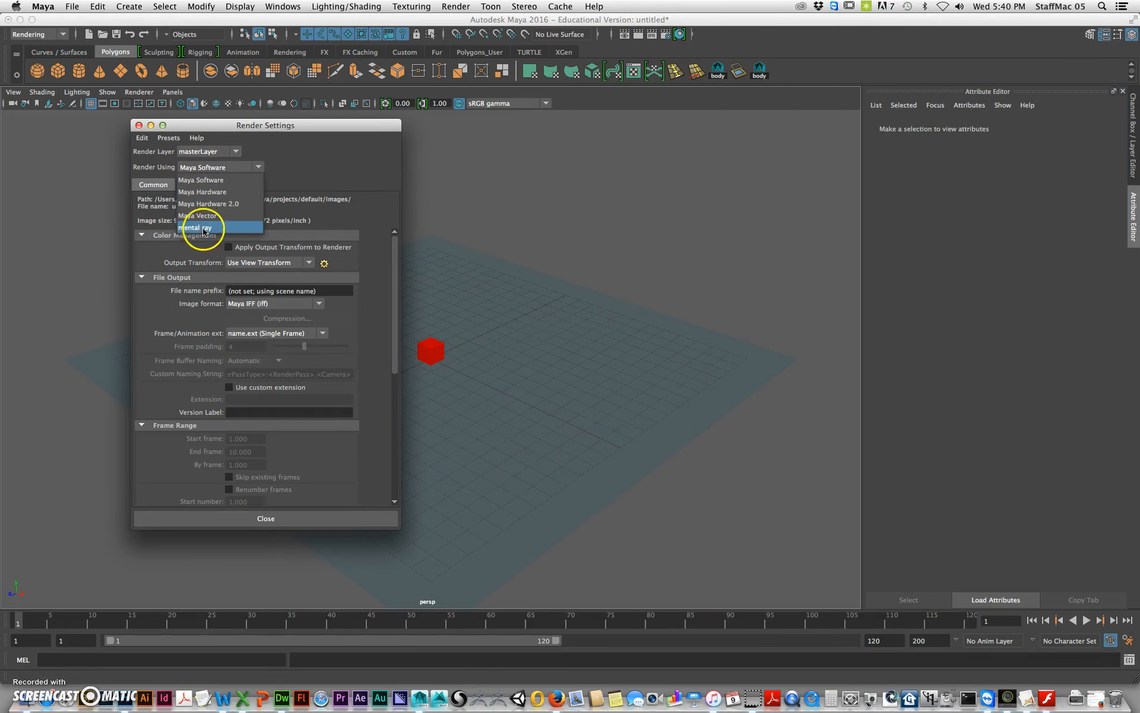
pyautogui.click(139, 126)
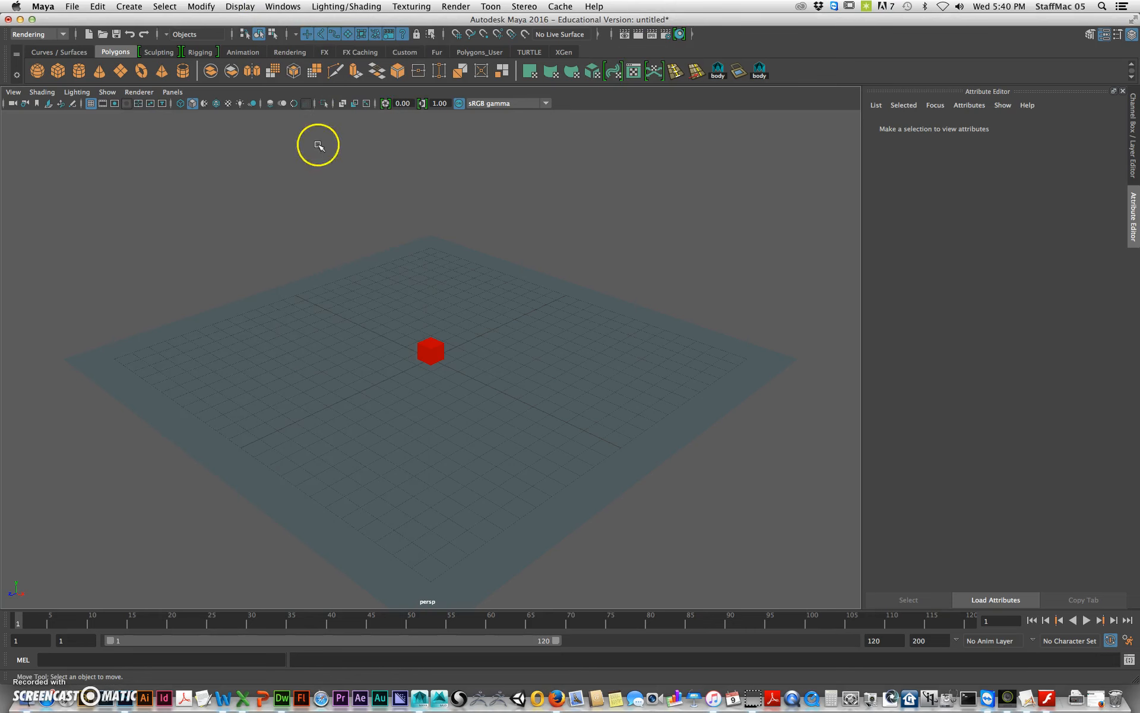
# Recheck Mayatomr.bundle in the Plug-in Manager, cancel unloading it, and close the manager.
pyautogui.click(275, 8)
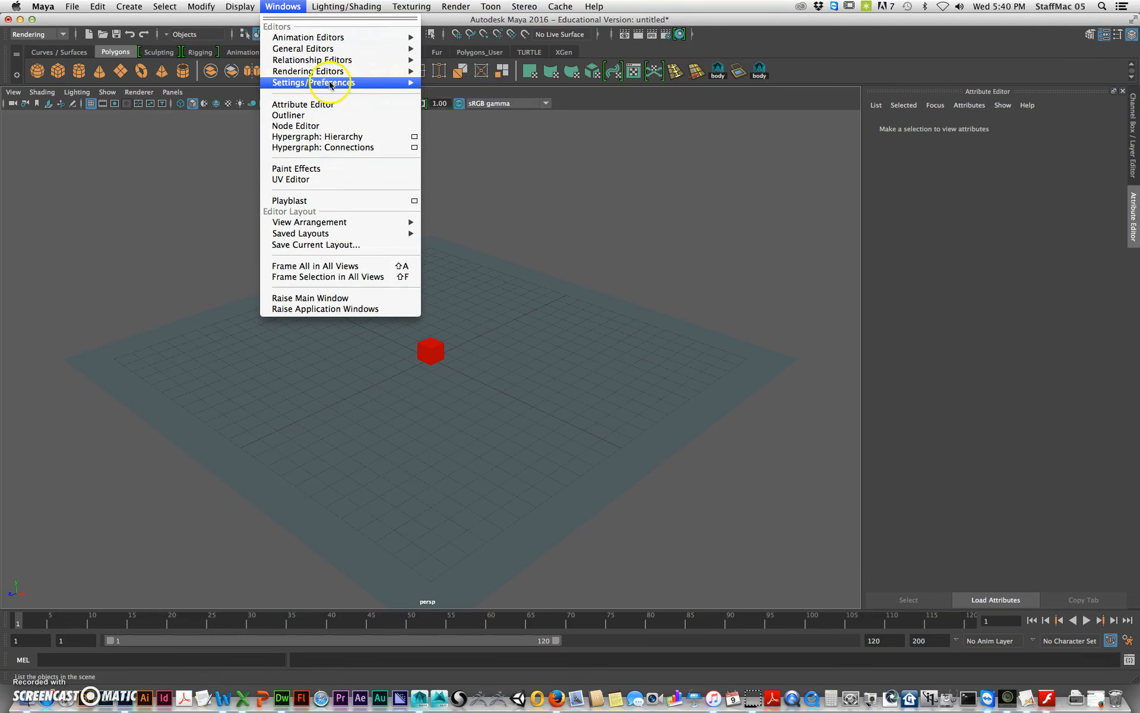
pyautogui.moveTo(356, 83)
pyautogui.click(502, 188)
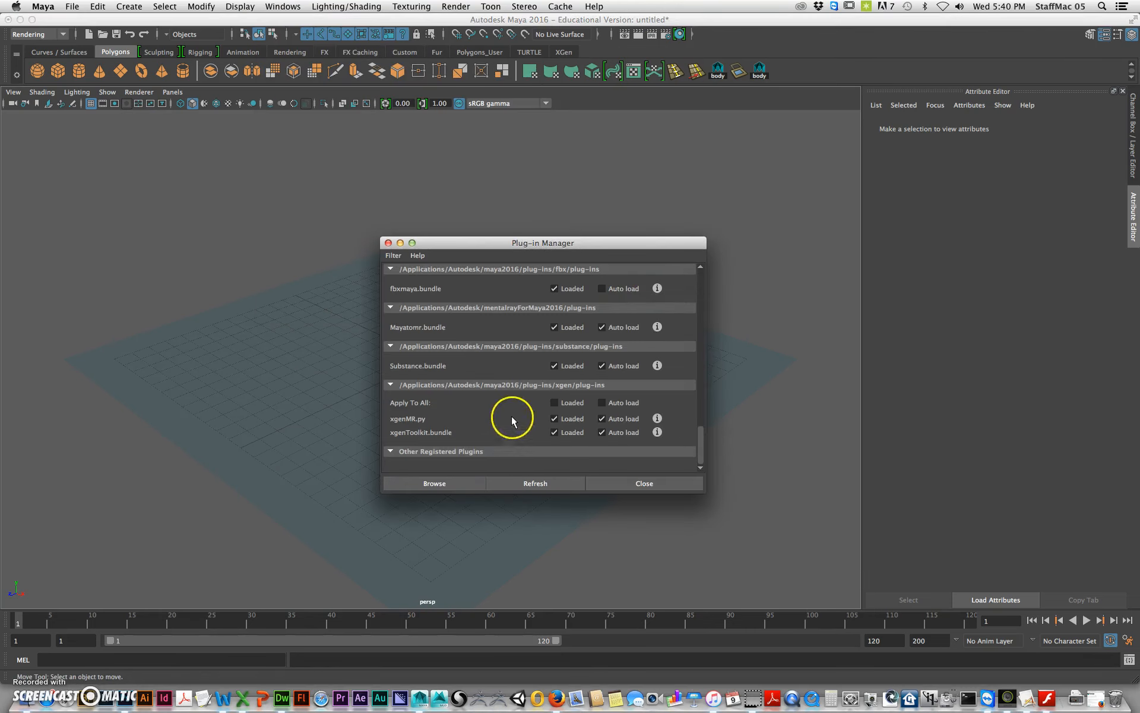
pyautogui.click(583, 325)
pyautogui.click(557, 435)
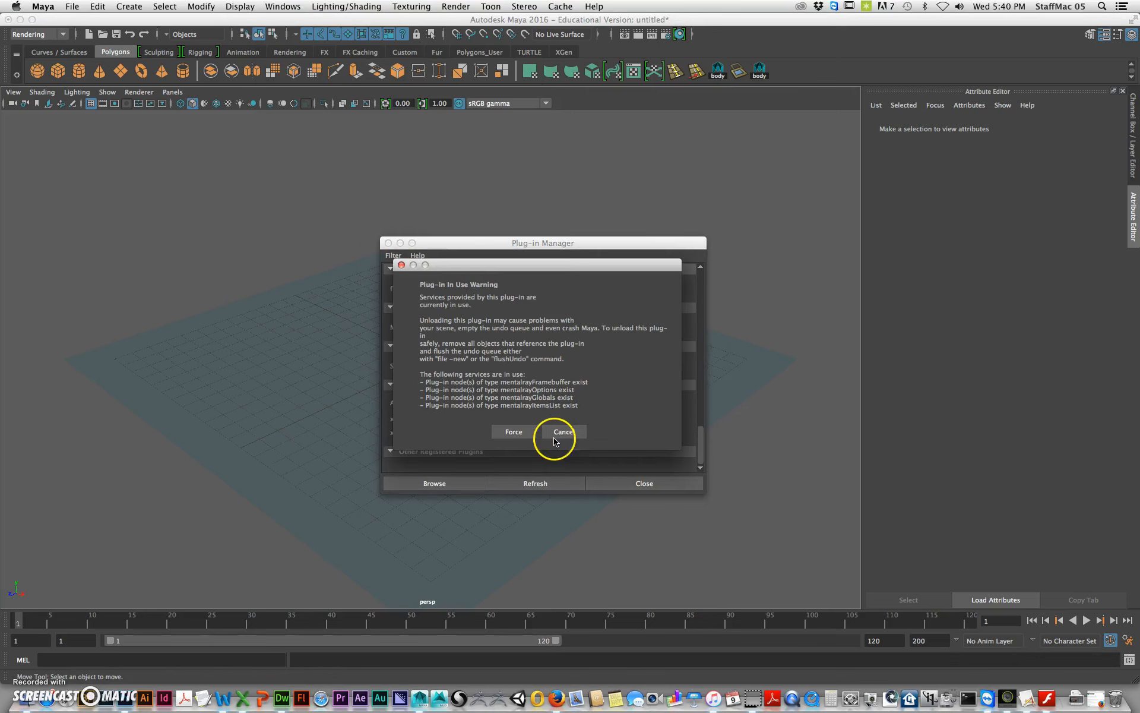
pyautogui.click(662, 484)
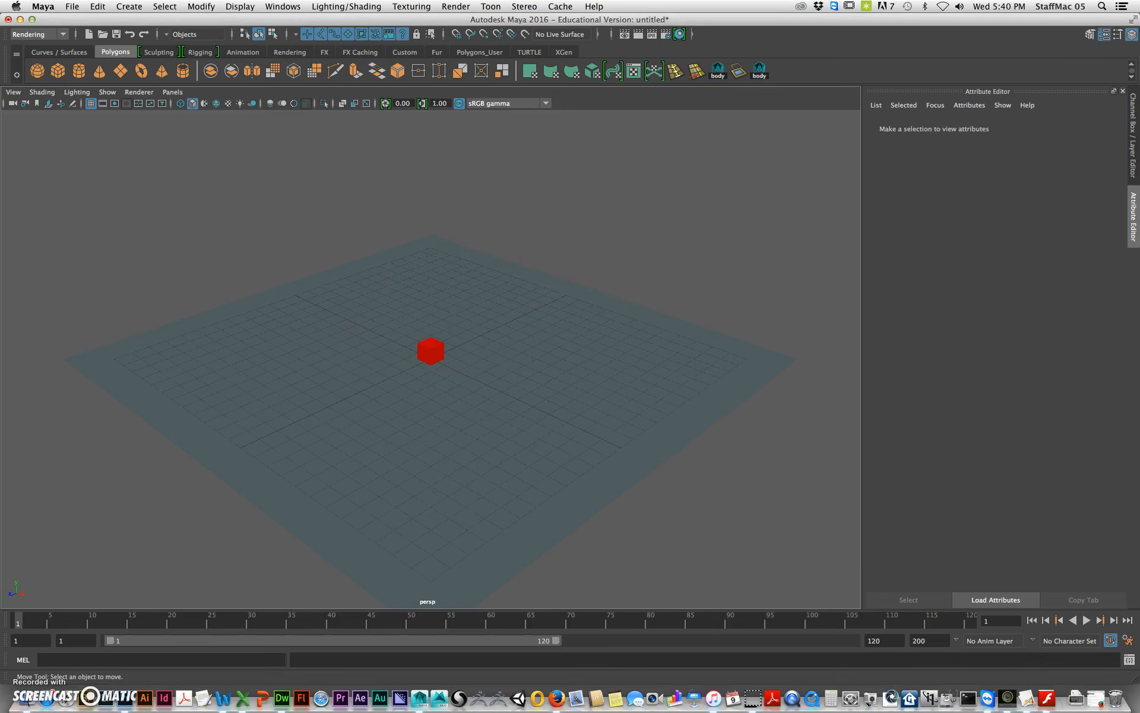
# Set the renderer to mental ray in Render Settings and show its Scene settings.
pyautogui.click(665, 36)
pyautogui.click(240, 170)
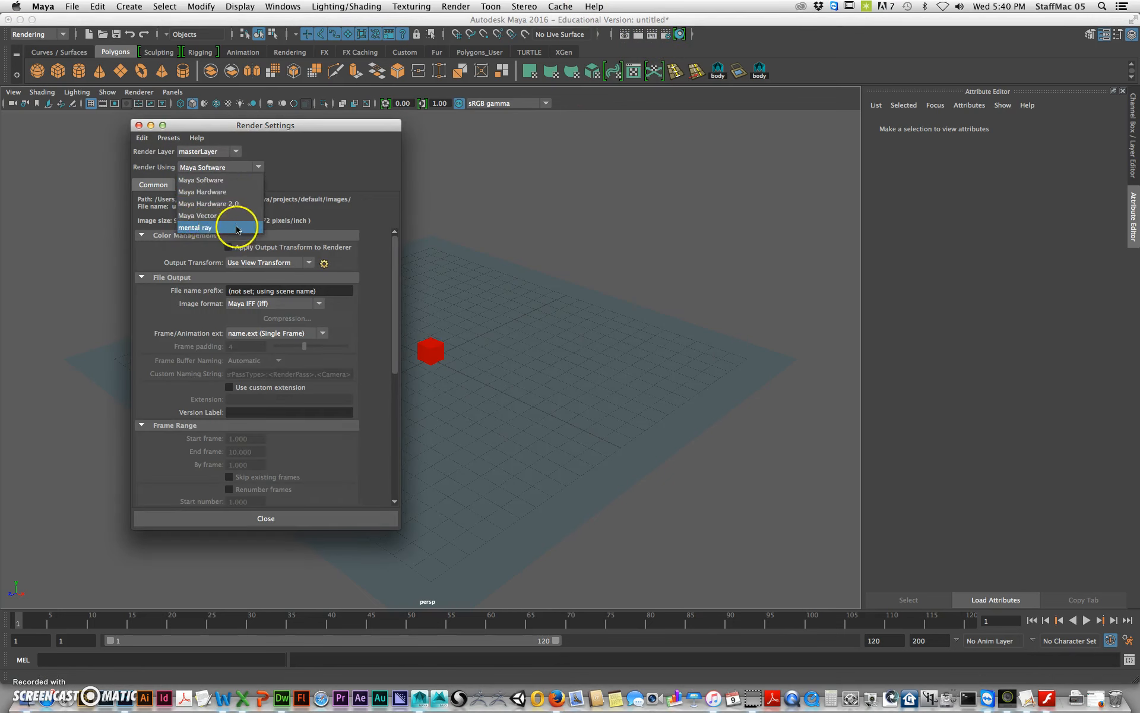
pyautogui.click(218, 229)
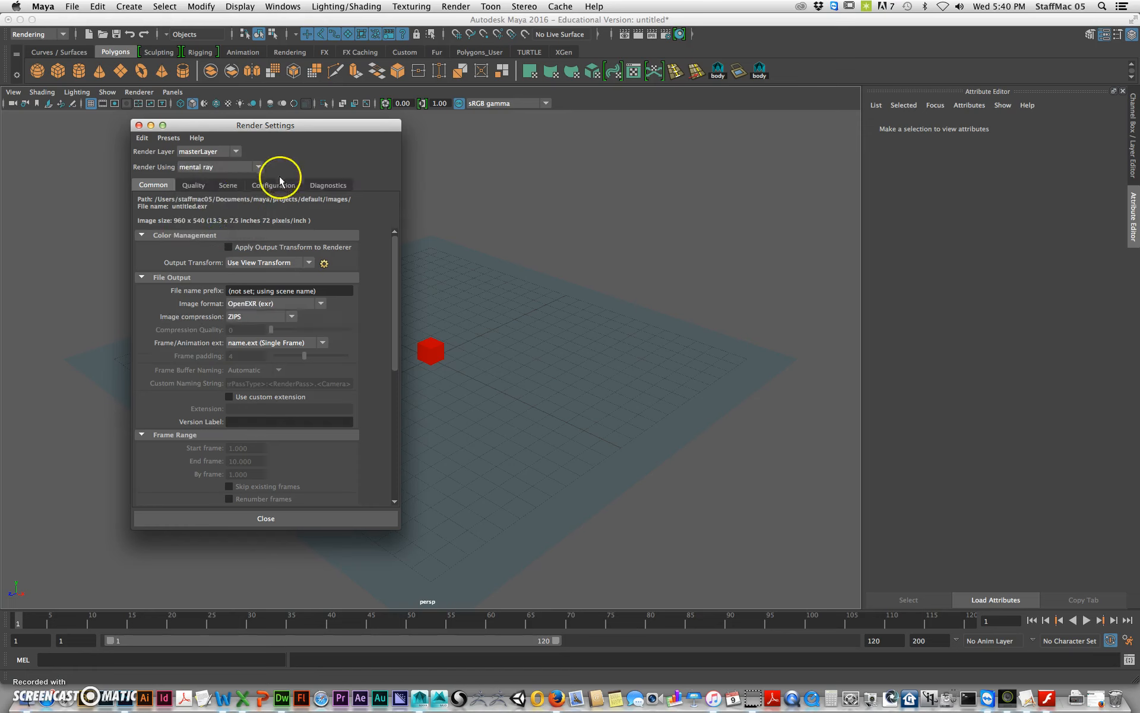
pyautogui.click(234, 187)
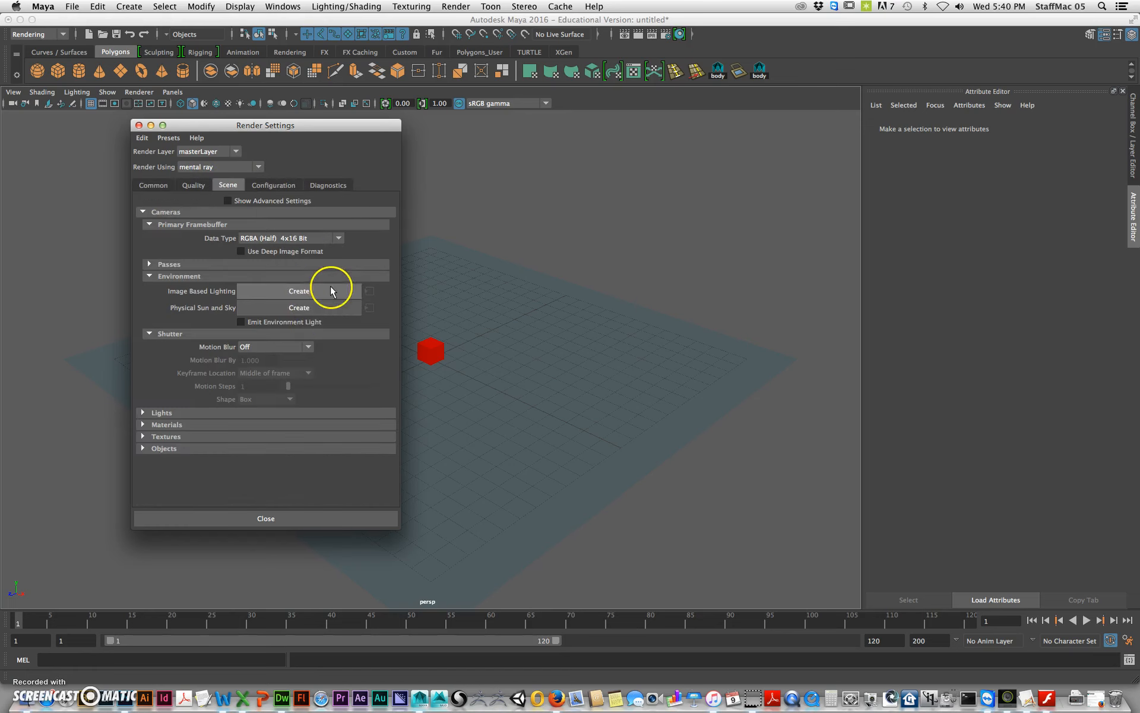
# Create a Physical Sun and Sky for the scene and move its directional sun light above the plane.
pyautogui.click(298, 307)
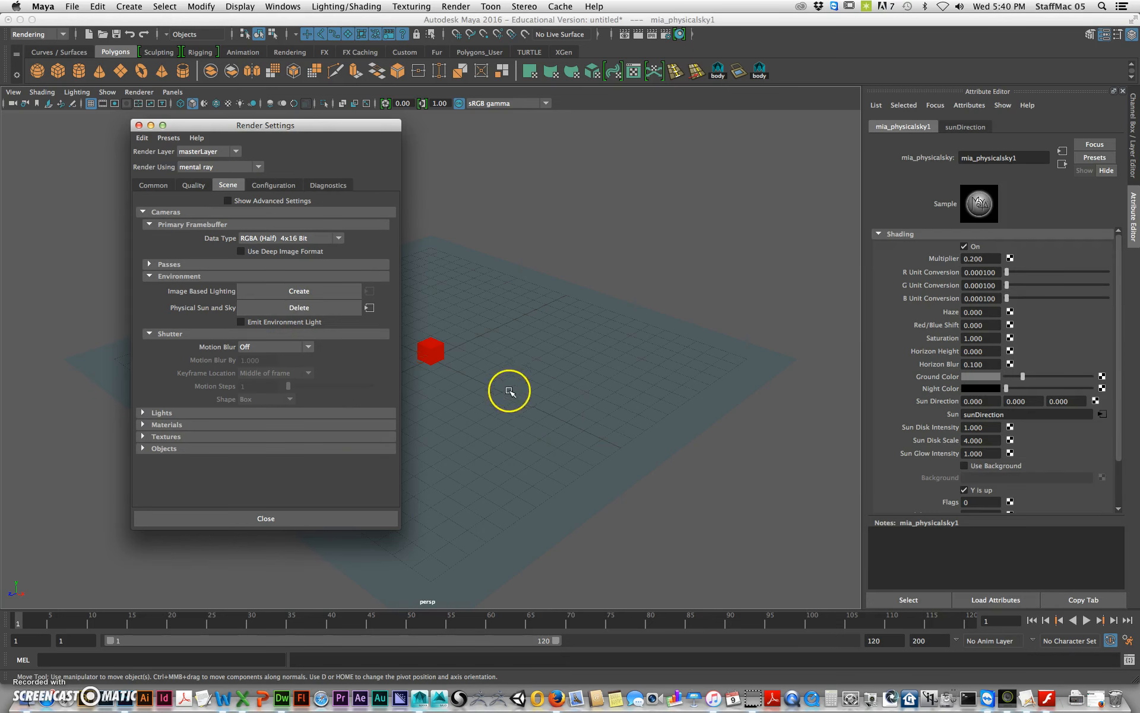
pyautogui.keyDown('alt'); pyautogui.moveTo(510, 390); pyautogui.dragTo(566, 398); pyautogui.keyUp('alt')
pyautogui.moveTo(455, 395); pyautogui.dragTo(534, 329)
pyautogui.moveTo(414, 226); pyautogui.dragTo(588, 352)
pyautogui.moveTo(501, 359); pyautogui.dragTo(485, 222)
# Scale up the sun light and rotate it so that it shines diagonally down towards the plane.
pyautogui.press('r')
pyautogui.moveTo(493, 272); pyautogui.dragTo(542, 254)
pyautogui.press('e')
pyautogui.moveTo(542, 305); pyautogui.dragTo(468, 357)
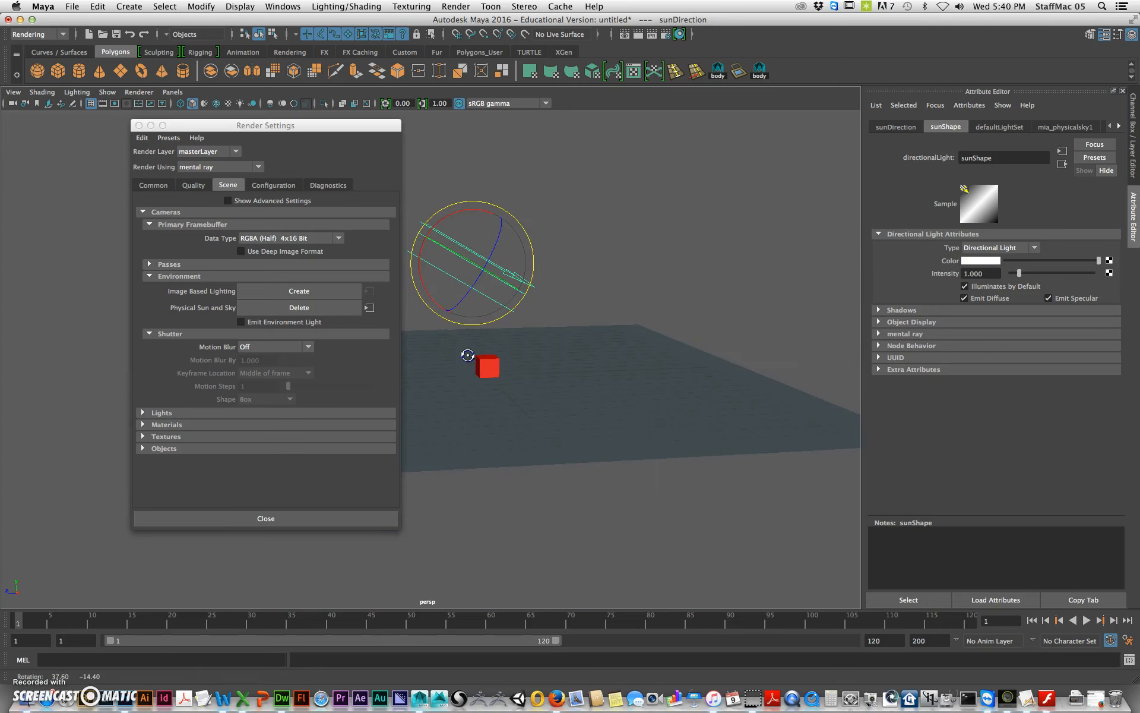
pyautogui.moveTo(465, 211); pyautogui.dragTo(502, 214)
pyautogui.keyDown('alt'); pyautogui.moveTo(516, 323); pyautogui.dragTo(552, 336); pyautogui.keyUp('alt')
pyautogui.moveTo(496, 273); pyautogui.dragTo(550, 317)
pyautogui.moveTo(507, 245); pyautogui.dragTo(485, 231)
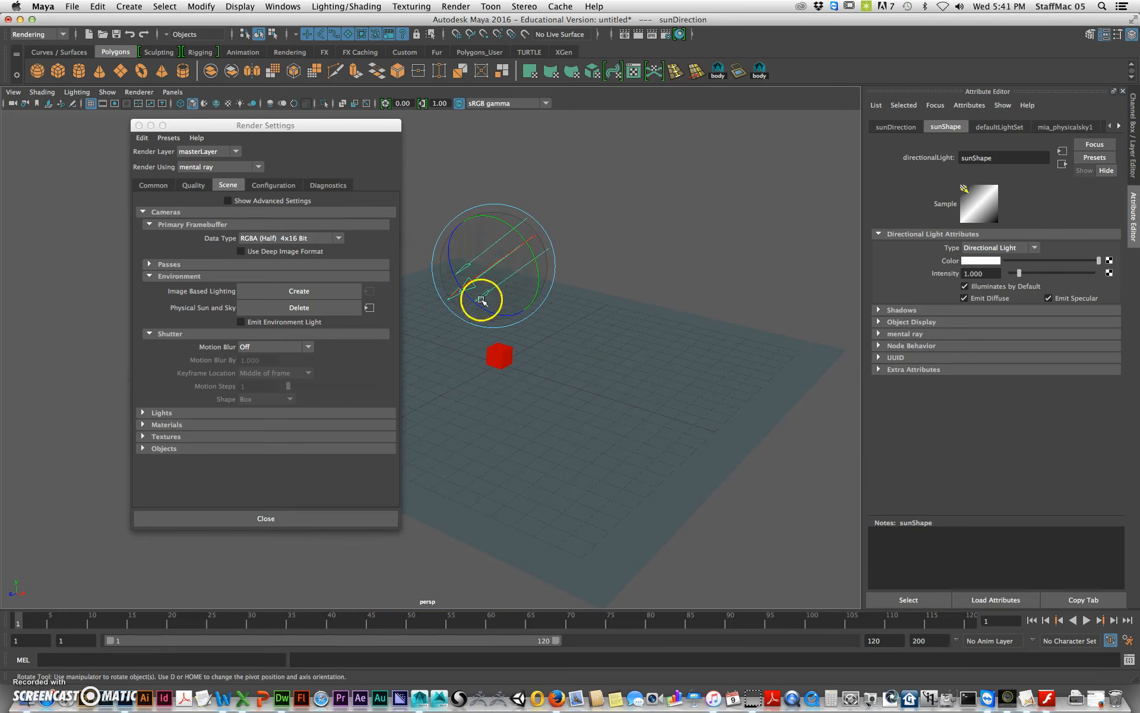
# Show the Common render settings with the window moved clear of the scene, and deselect the sun light.
pyautogui.moveTo(313, 126); pyautogui.dragTo(260, 205)
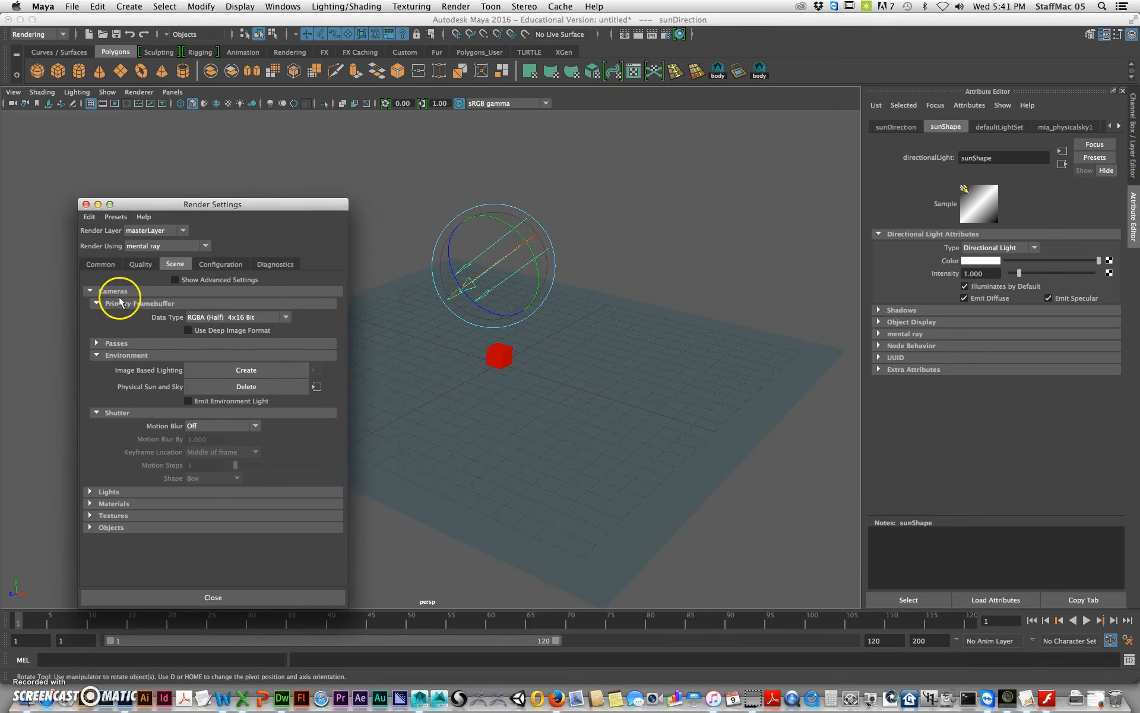
pyautogui.click(108, 266)
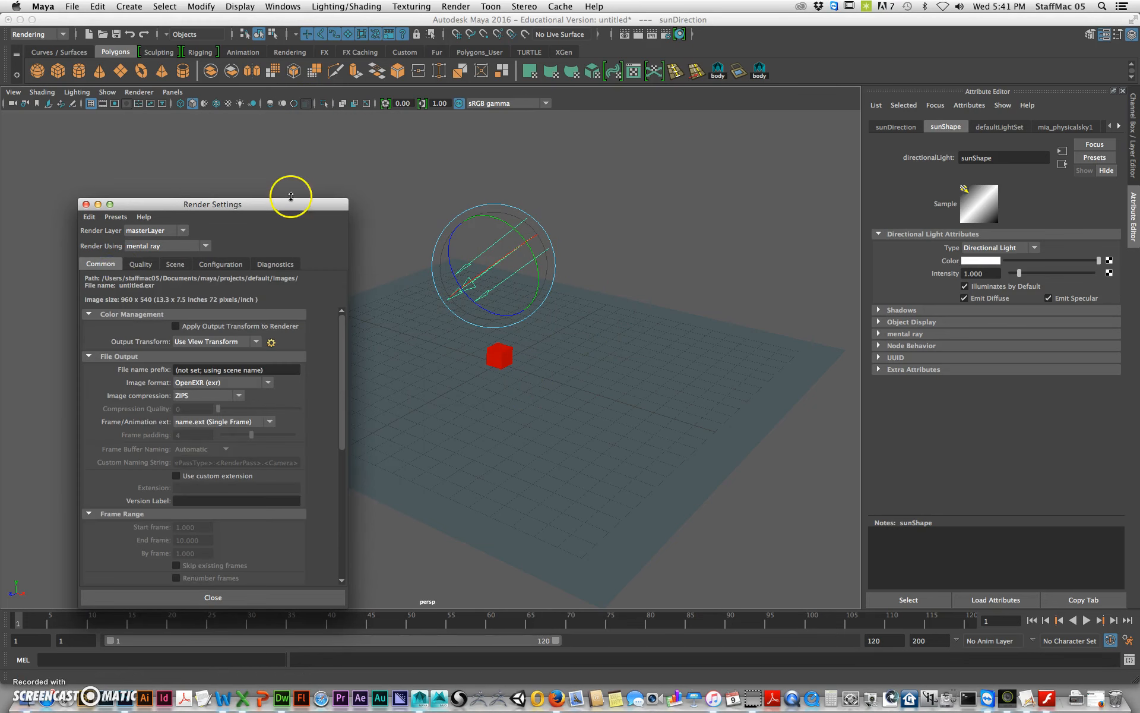
pyautogui.moveTo(287, 202); pyautogui.dragTo(244, 208)
pyautogui.click(315, 160)
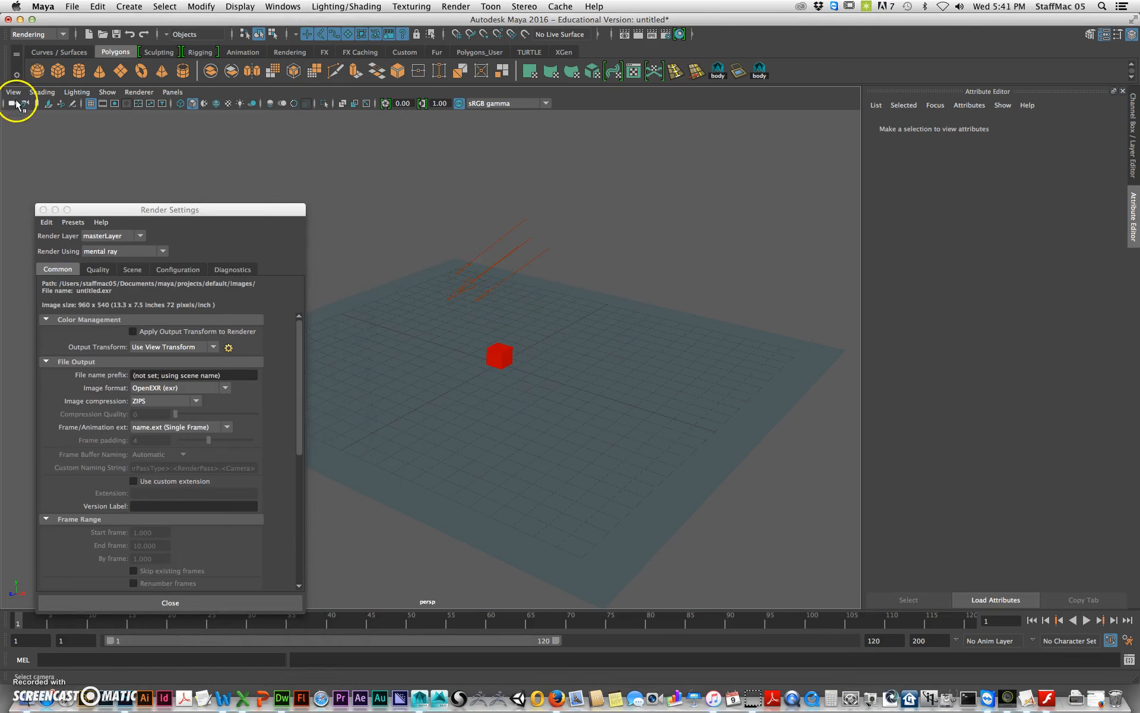
# Add a mia_exposure_simple lens shader to the persp camera's mental ray Lens Shaders.
pyautogui.click(12, 102)
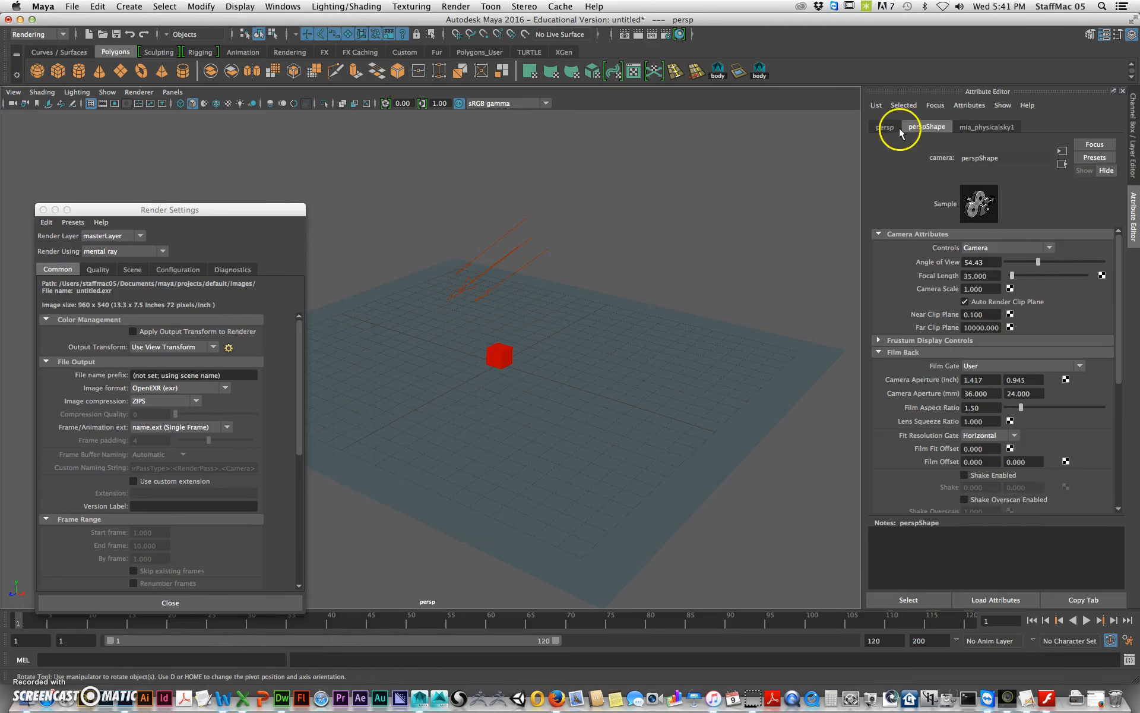
pyautogui.scroll(-5, 979, 400)
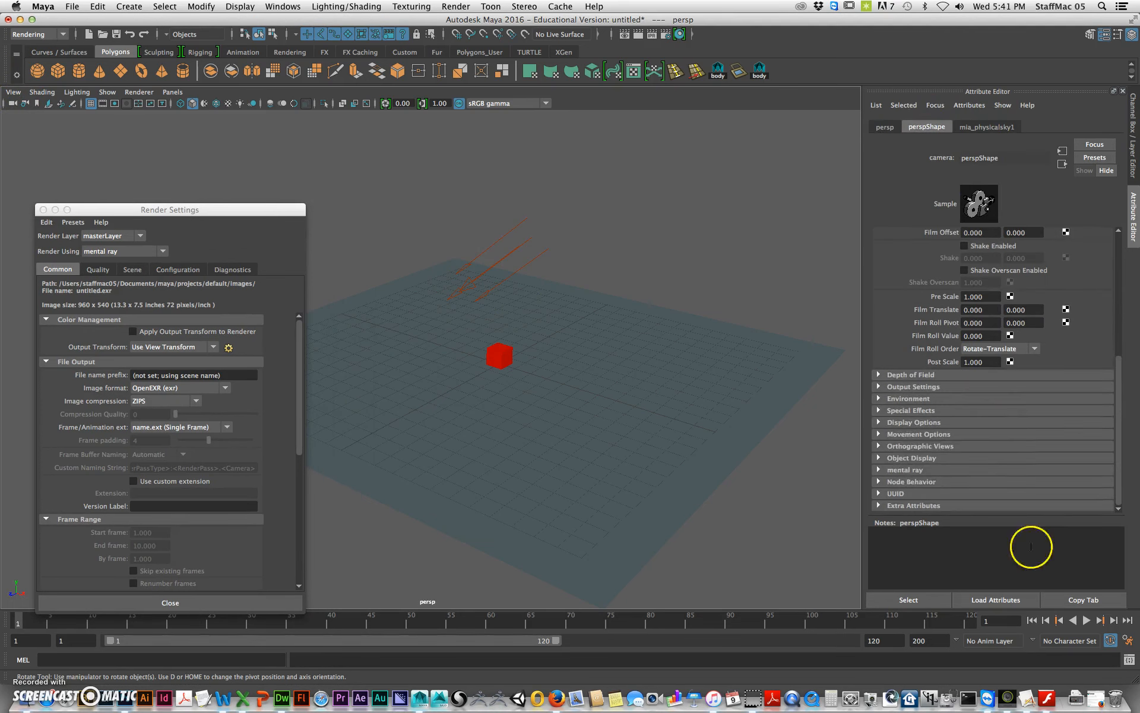
pyautogui.click(918, 470)
pyautogui.scroll(-2, 929, 469)
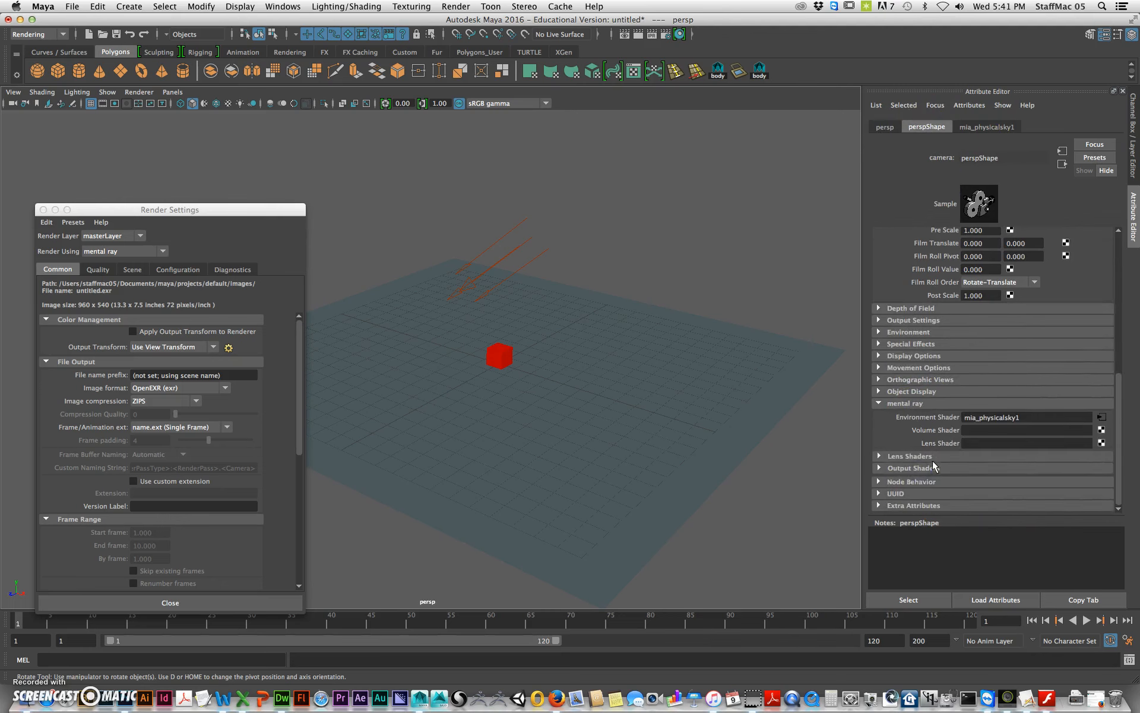
pyautogui.click(911, 457)
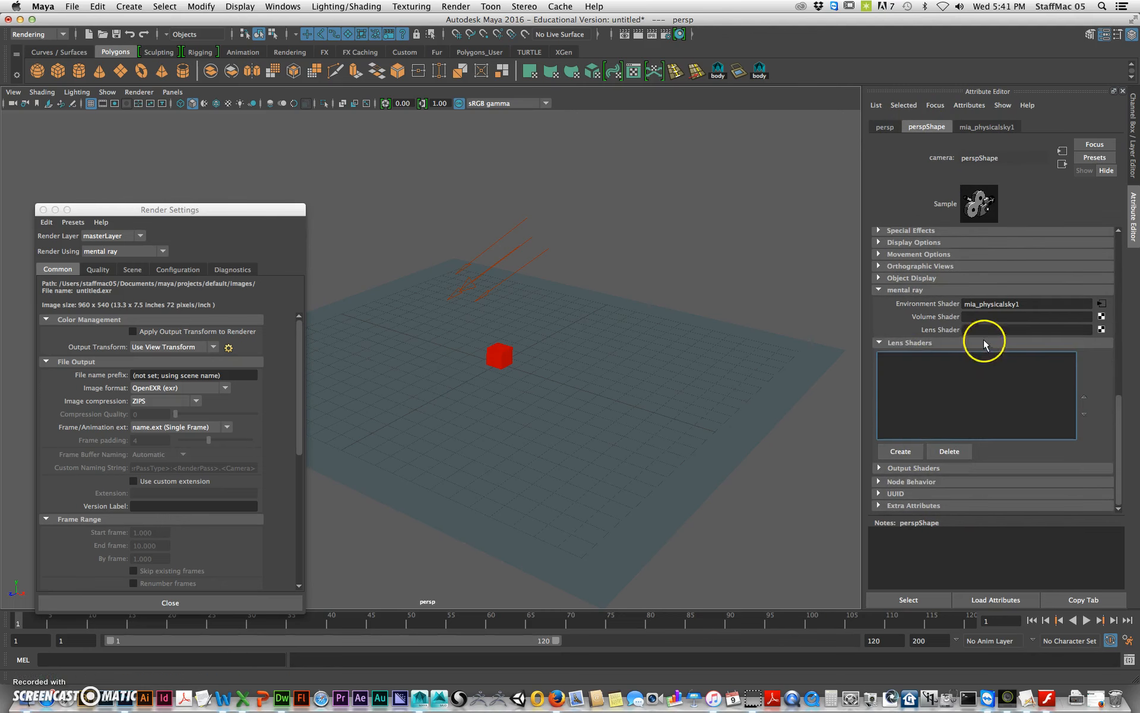
pyautogui.click(901, 451)
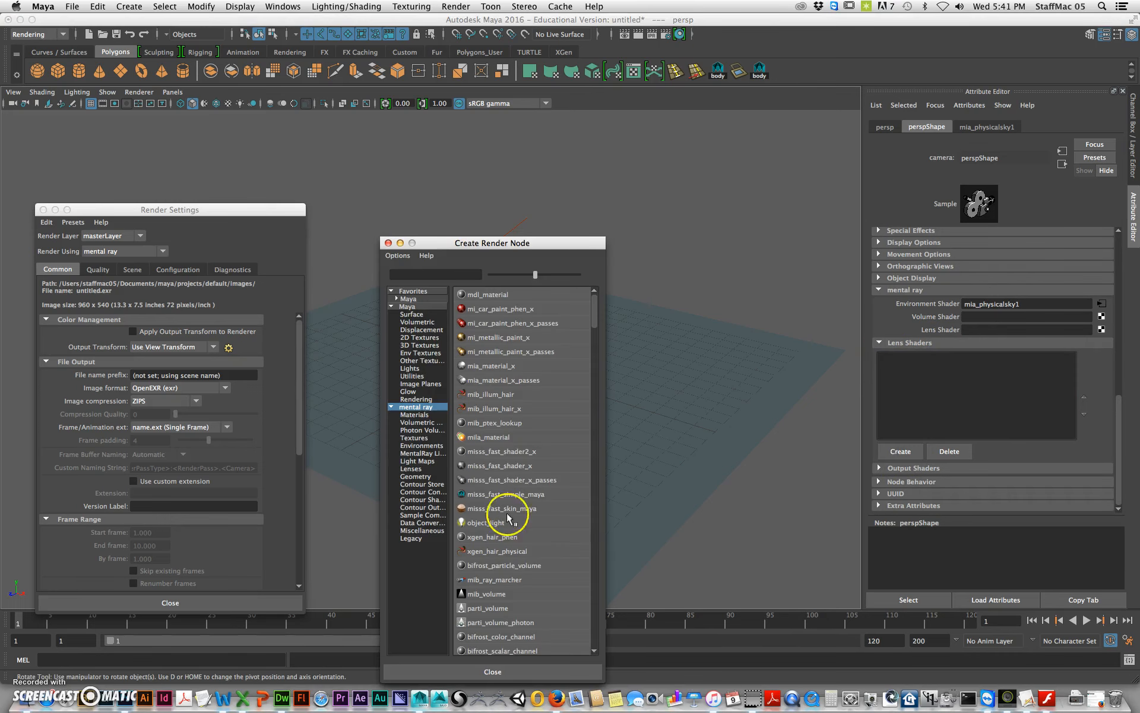
pyautogui.click(411, 468)
pyautogui.click(504, 309)
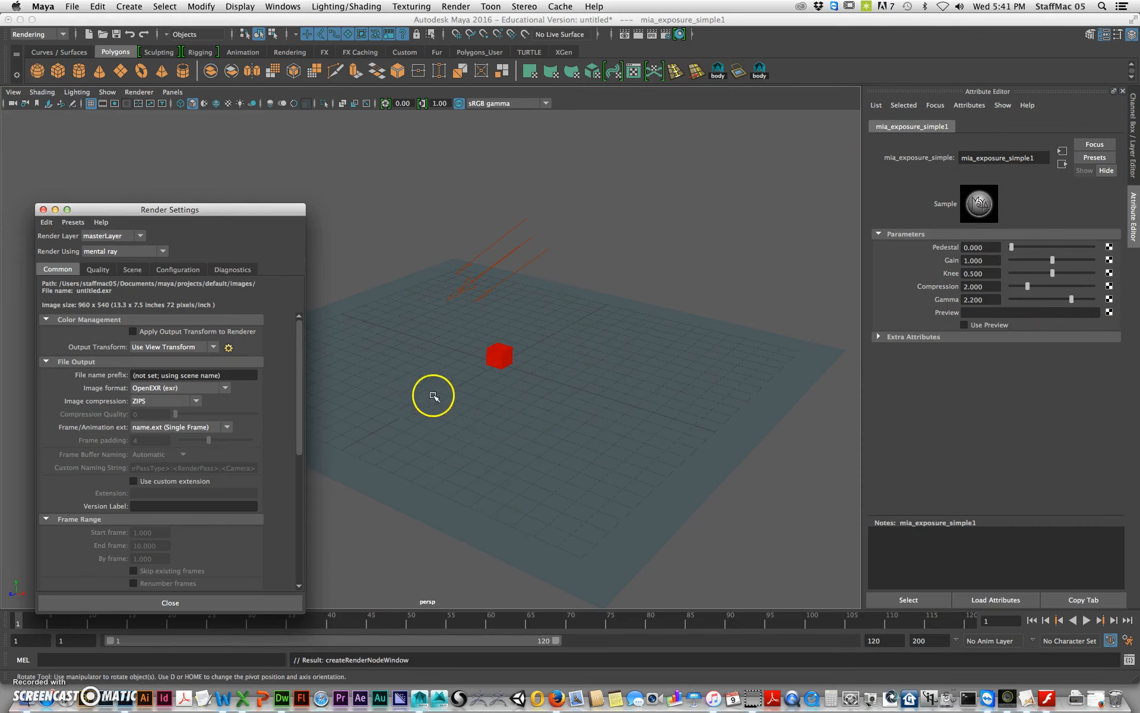
# Set the render output to file name prefix shot01, PNG format and name_#.ext frame naming.
pyautogui.moveTo(159, 209); pyautogui.dragTo(388, 139)
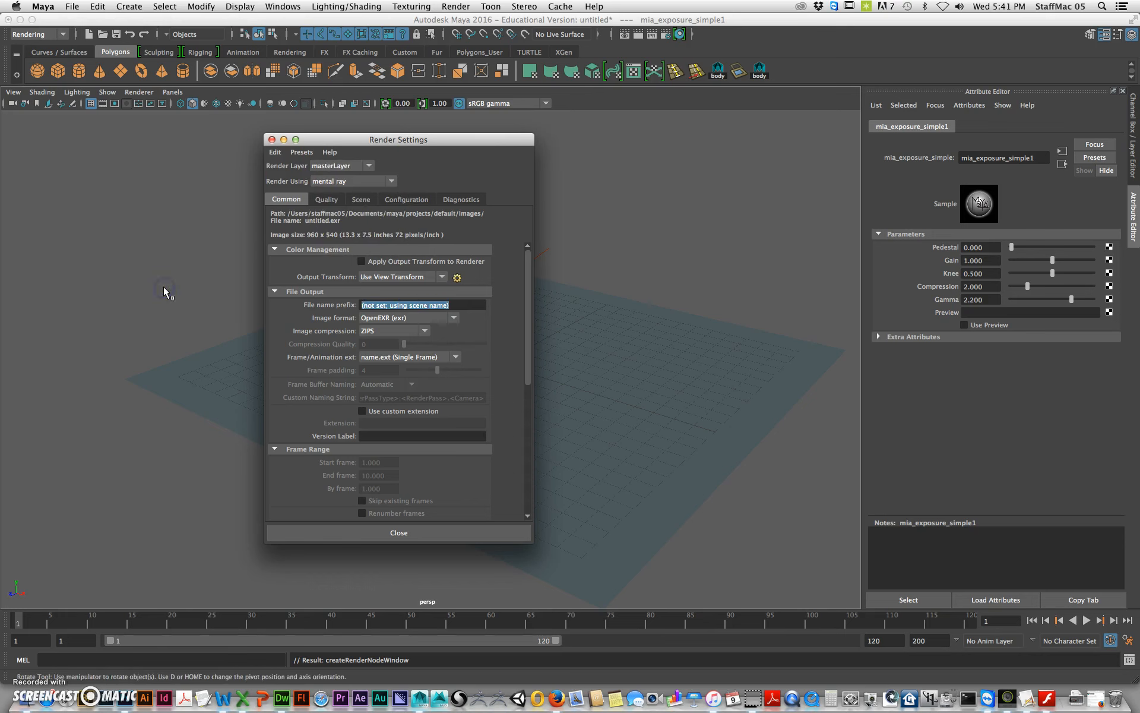
pyautogui.write('1')
pyautogui.click(455, 311)
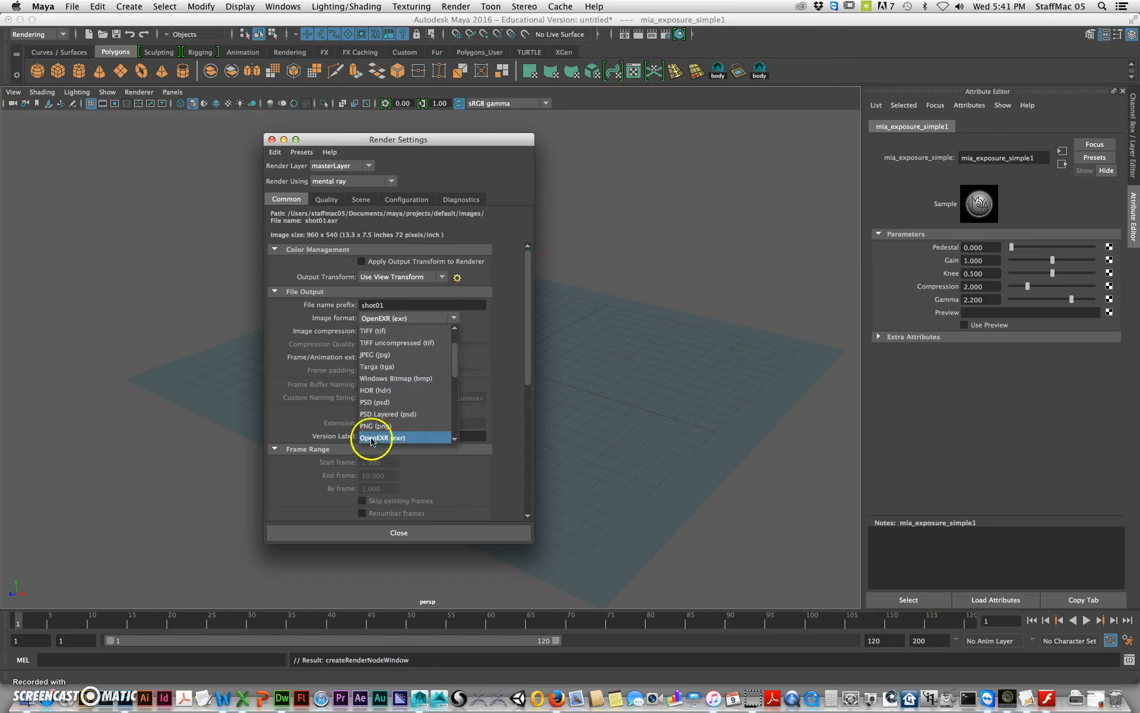
pyautogui.click(385, 426)
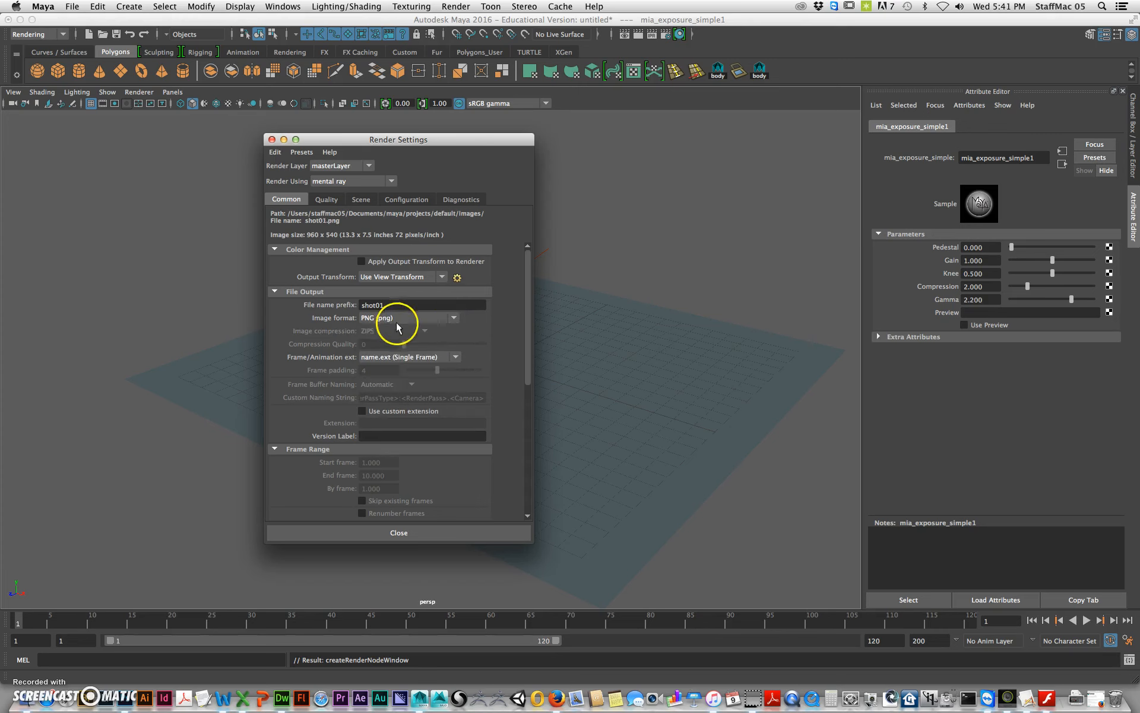
pyautogui.click(410, 357)
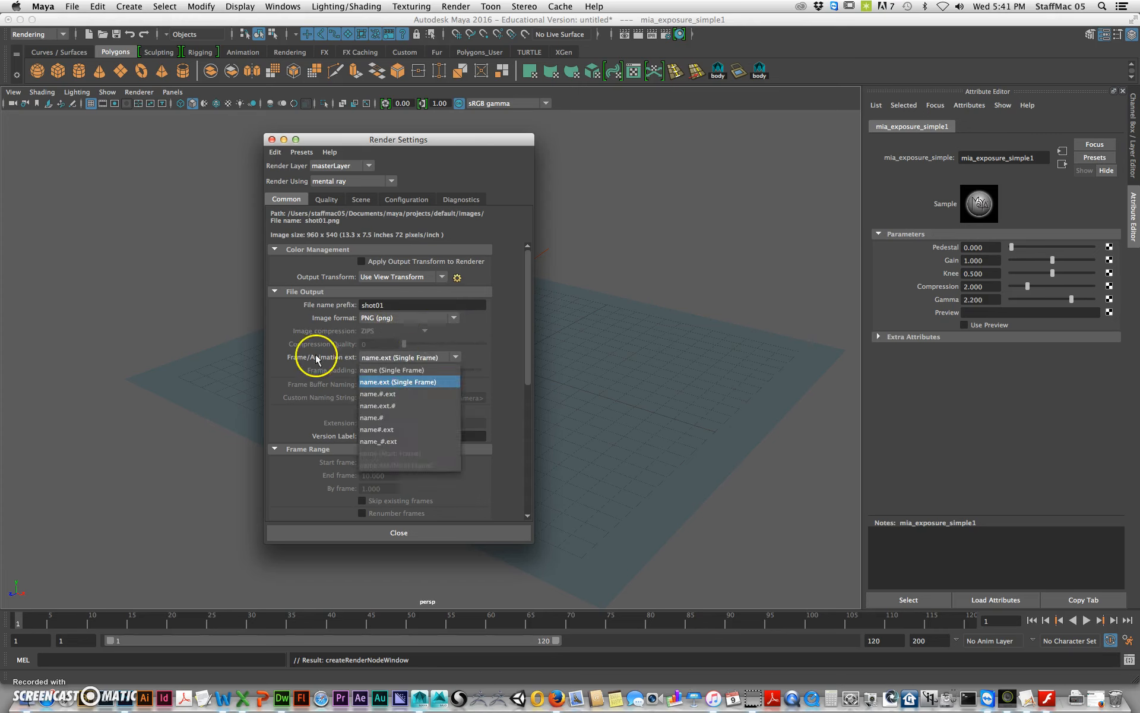
pyautogui.click(391, 447)
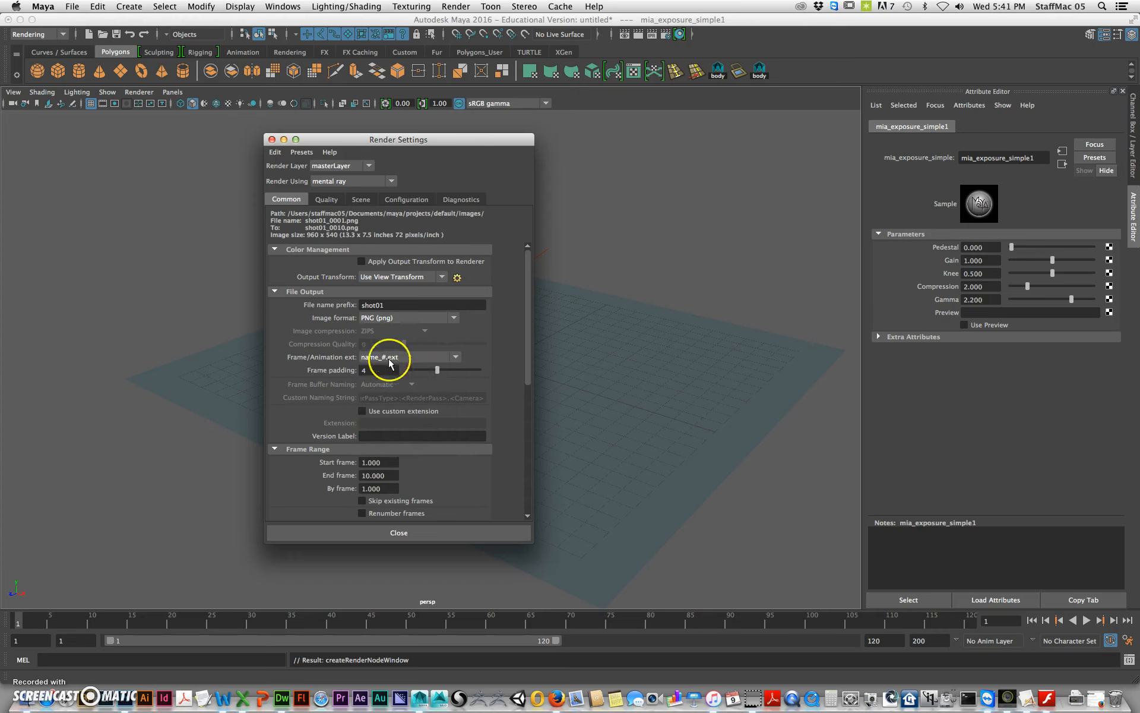
# Set the end frame of the render's frame range to 48.
pyautogui.scroll(-4, 424, 455)
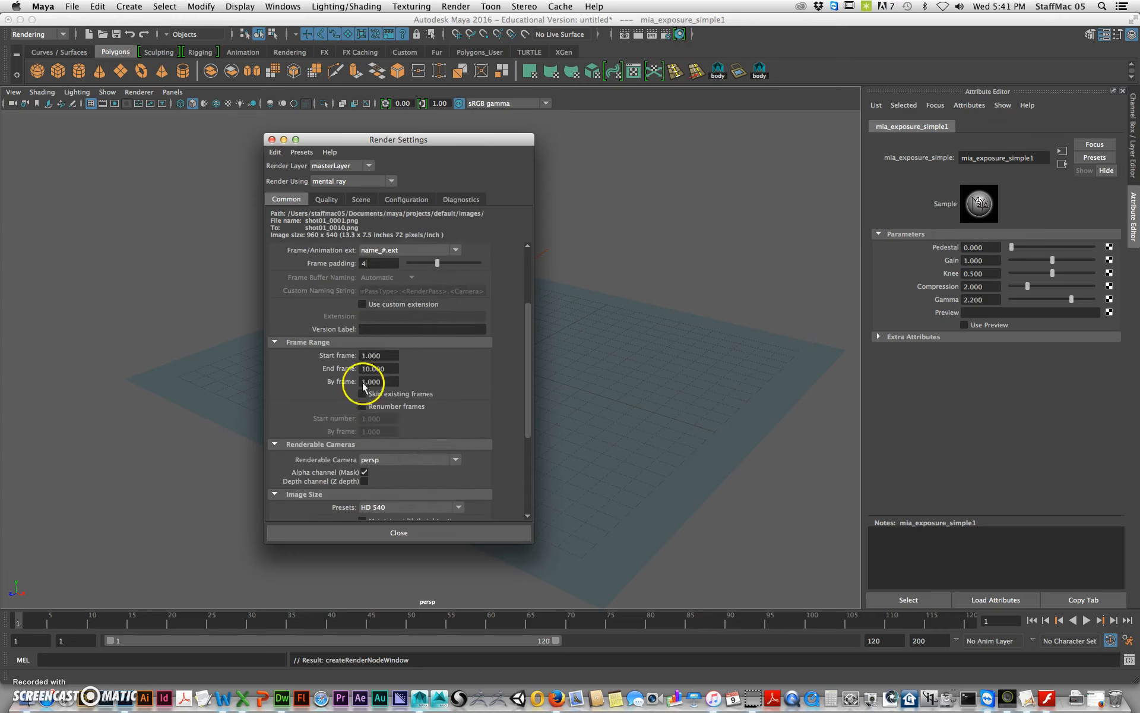
pyautogui.doubleClick(378, 369)
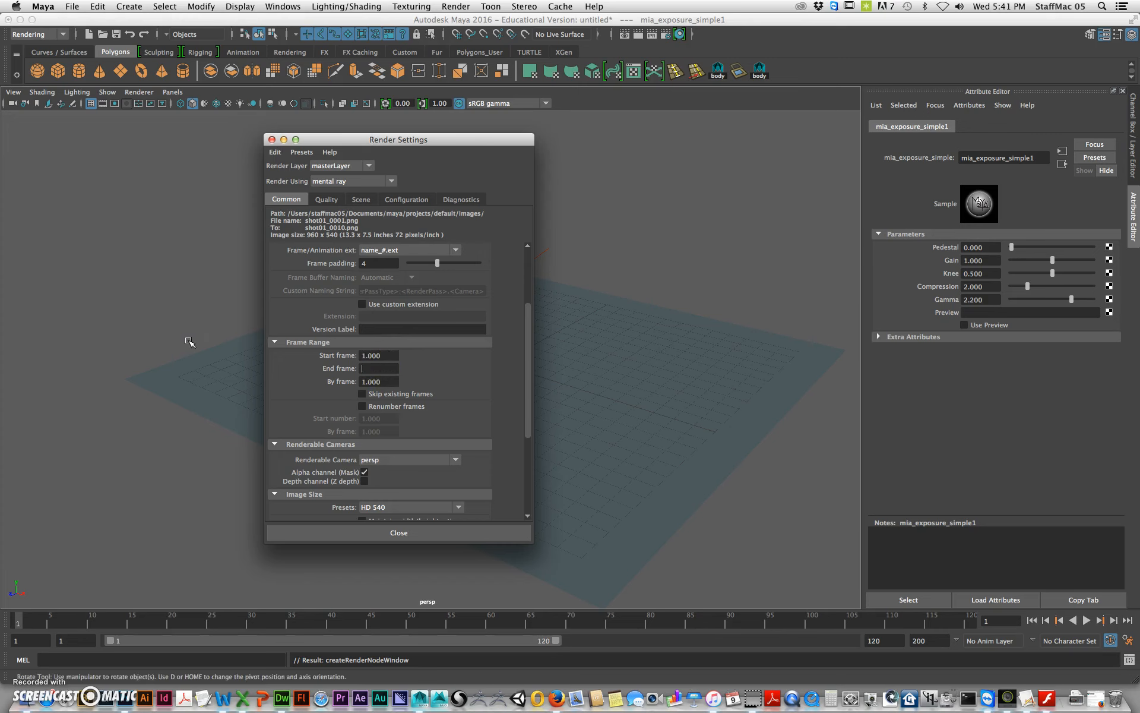
pyautogui.scroll(-4, 479, 455)
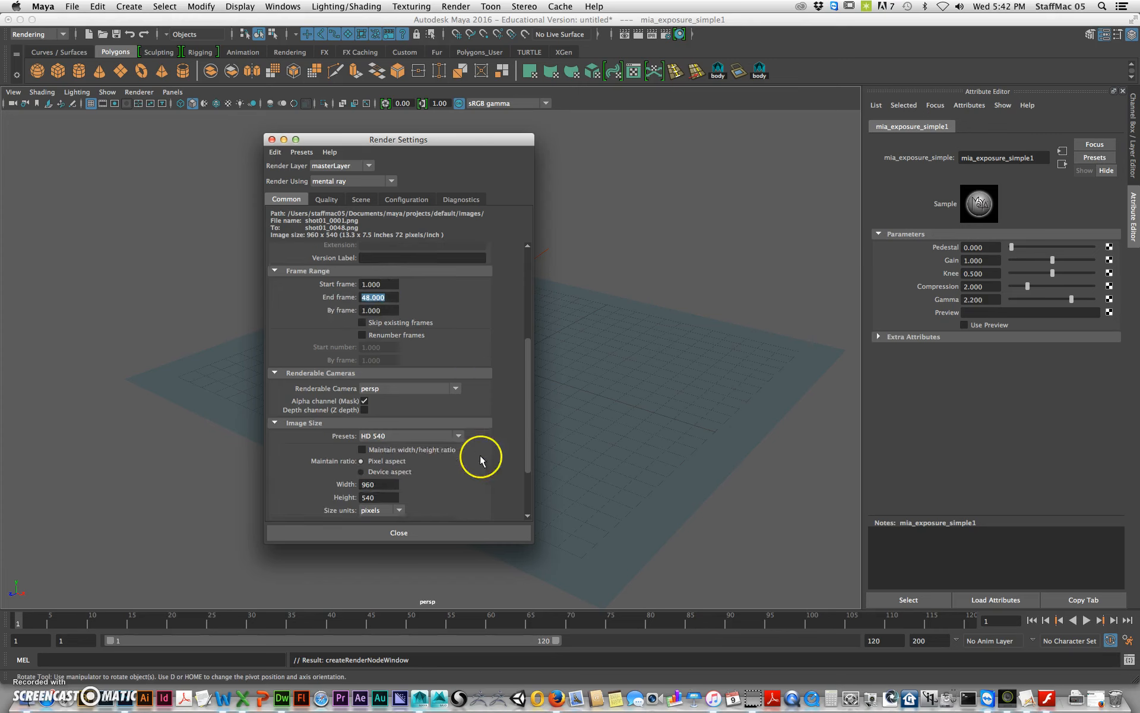
# Keep persp as the renderable camera, set the image size preset to HD 720, and close Render Settings.
pyautogui.click(432, 354)
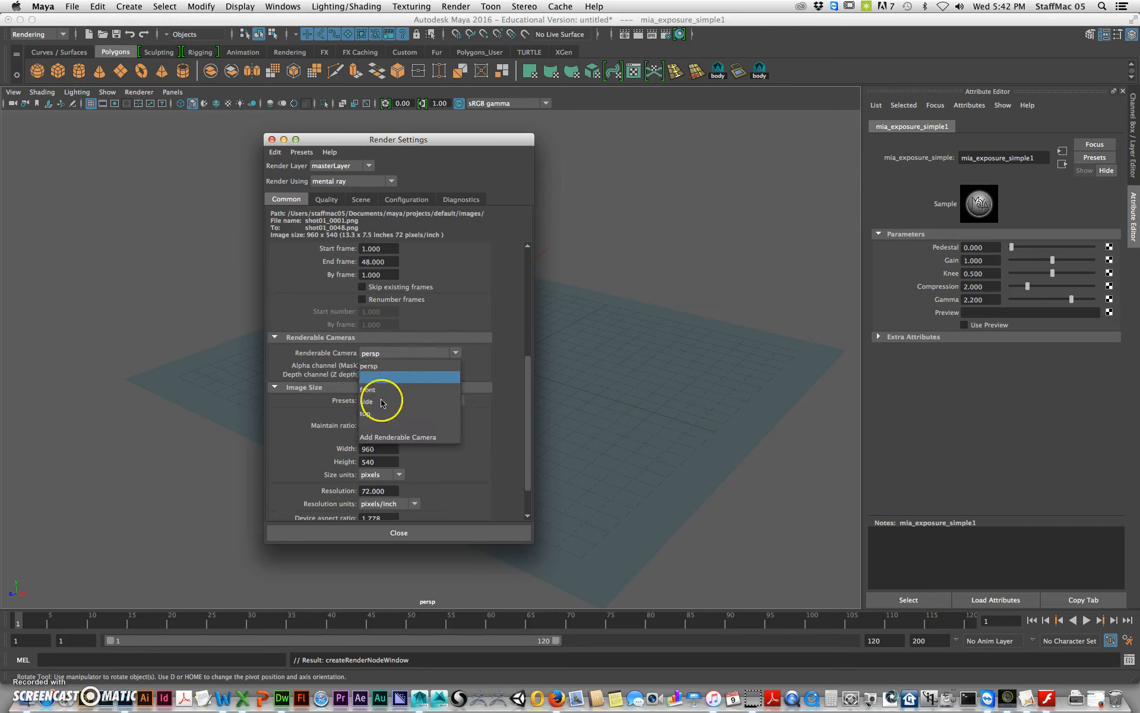
pyautogui.click(520, 319)
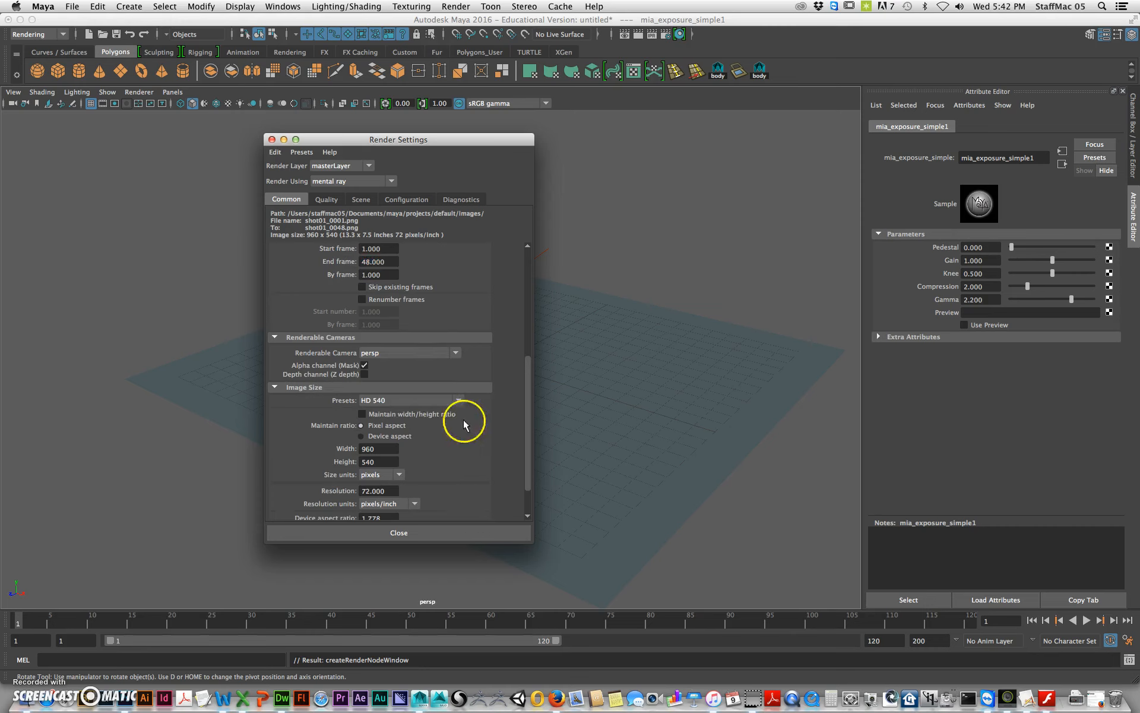
pyautogui.click(408, 399)
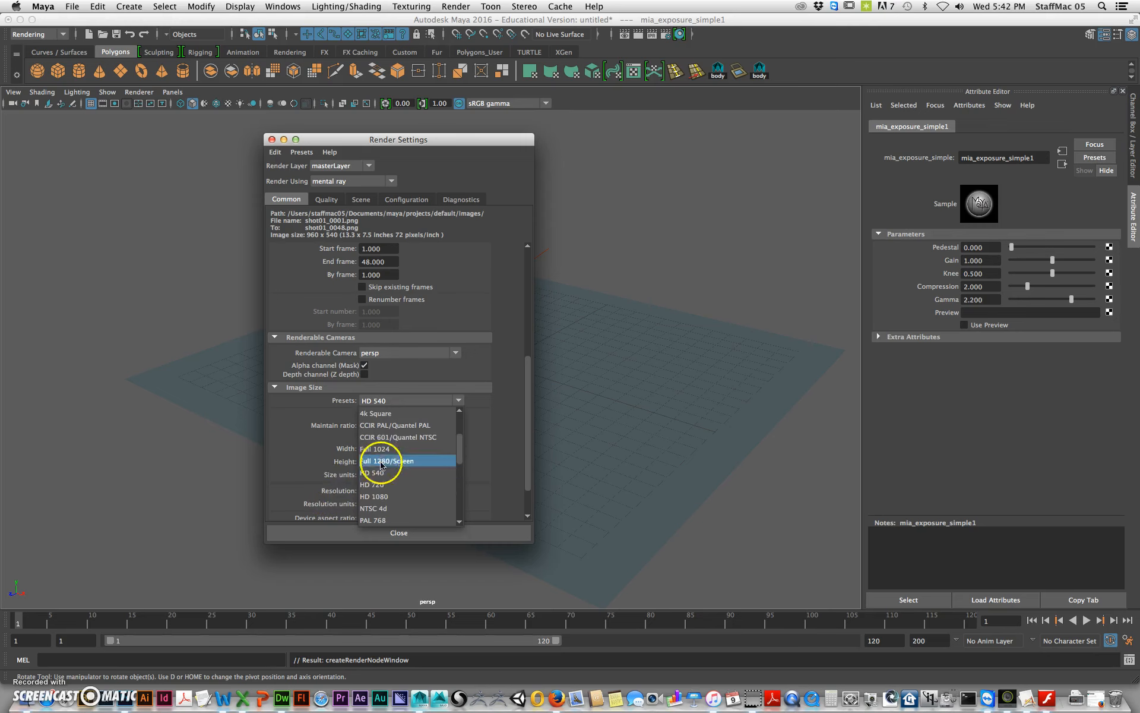
pyautogui.click(380, 484)
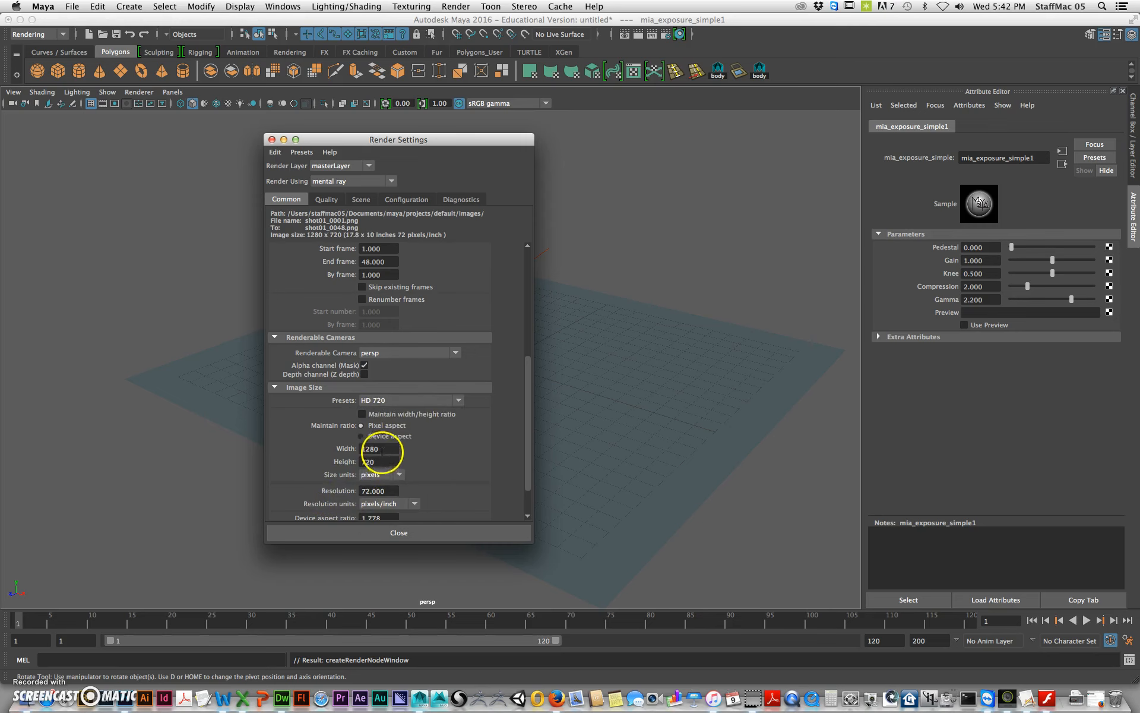
pyautogui.scroll(-3, 466, 518)
pyautogui.click(439, 532)
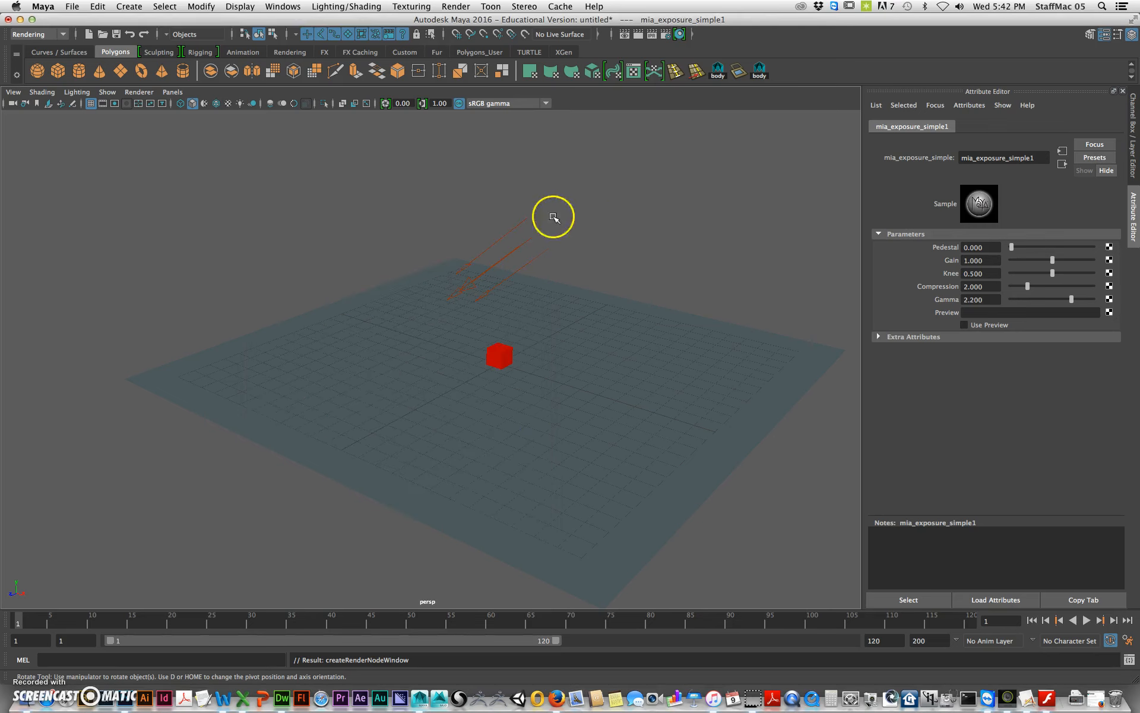
pyautogui.click(35, 35)
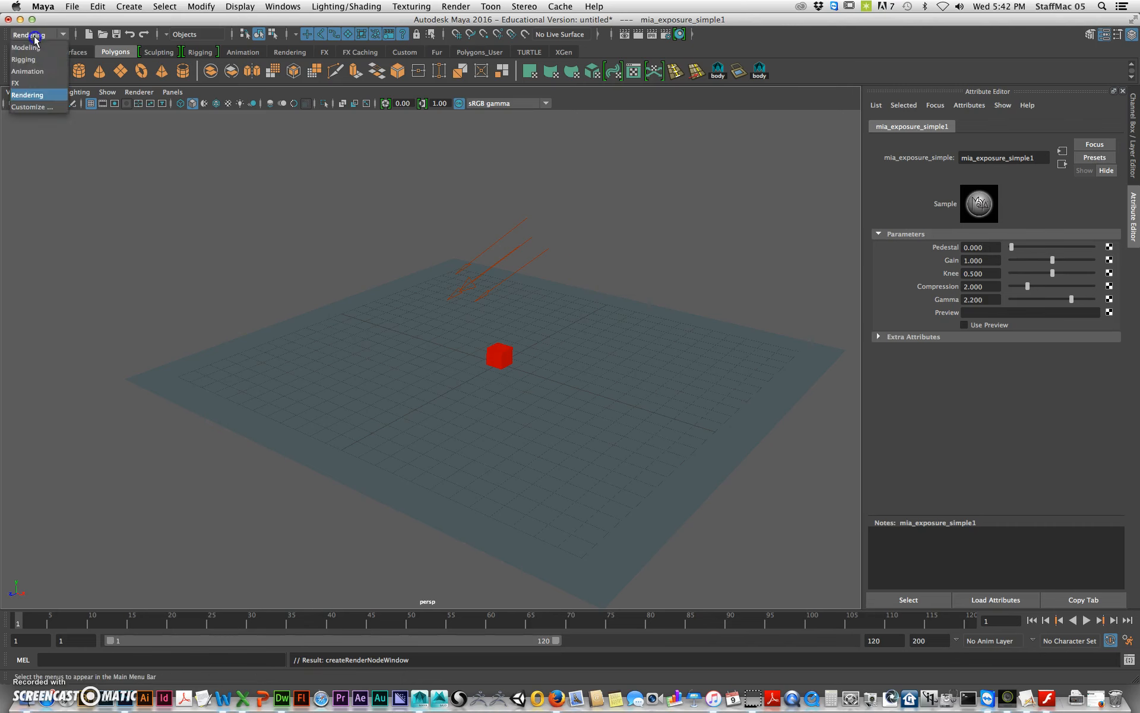
pyautogui.click(31, 93)
pyautogui.click(455, 6)
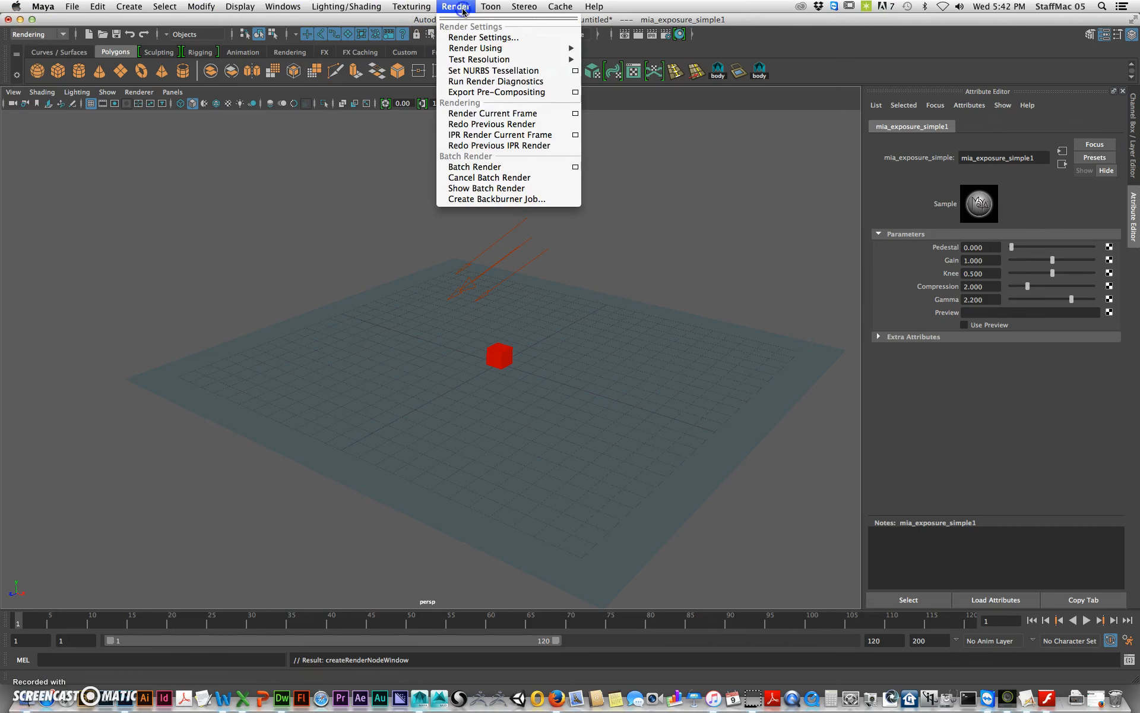
pyautogui.click(765, 154)
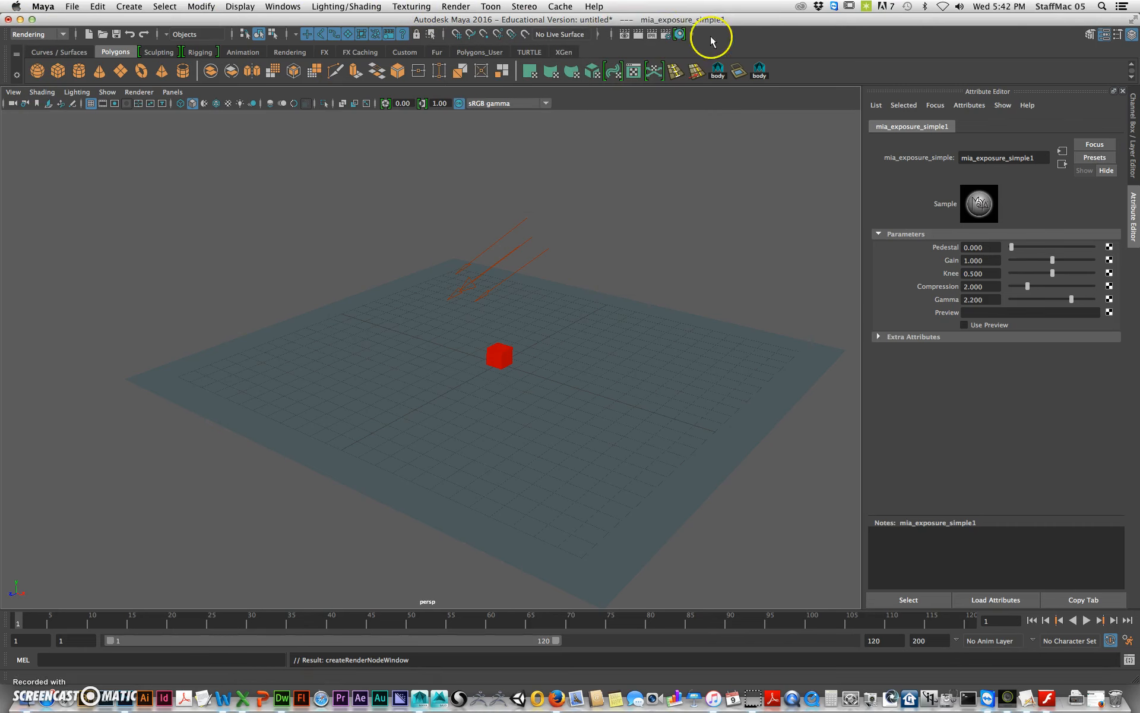
# Render the current frame, set the Render View's view transform to Raw, and close the Render View.
pyautogui.click(638, 36)
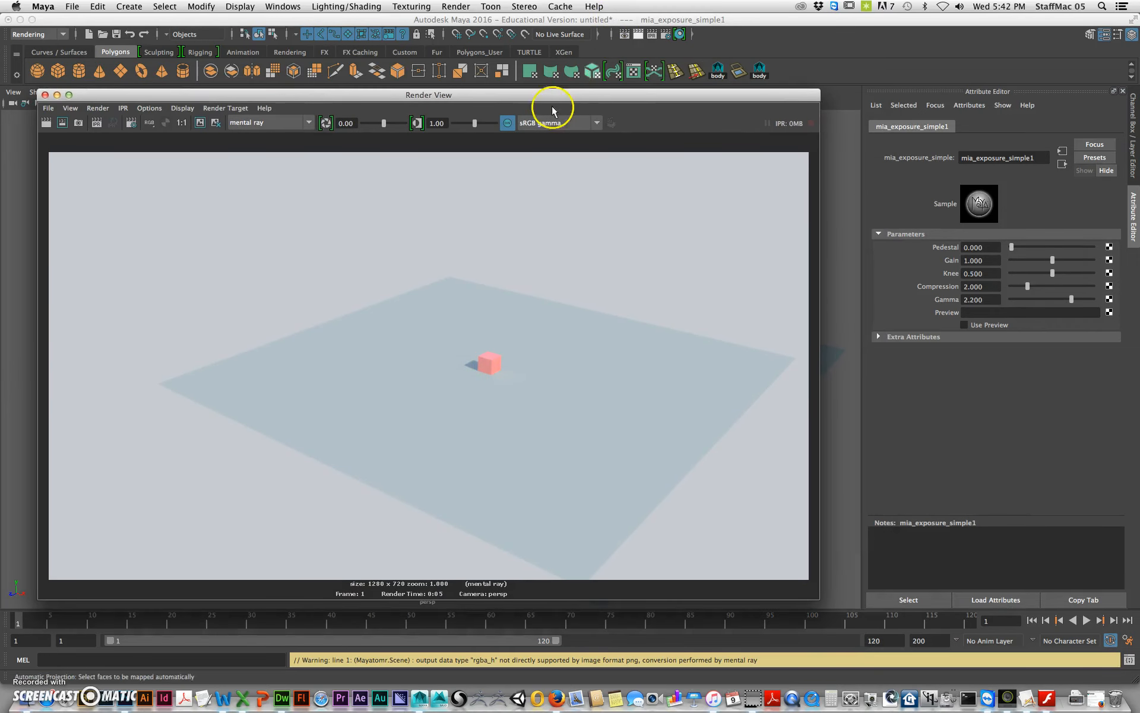
pyautogui.click(554, 123)
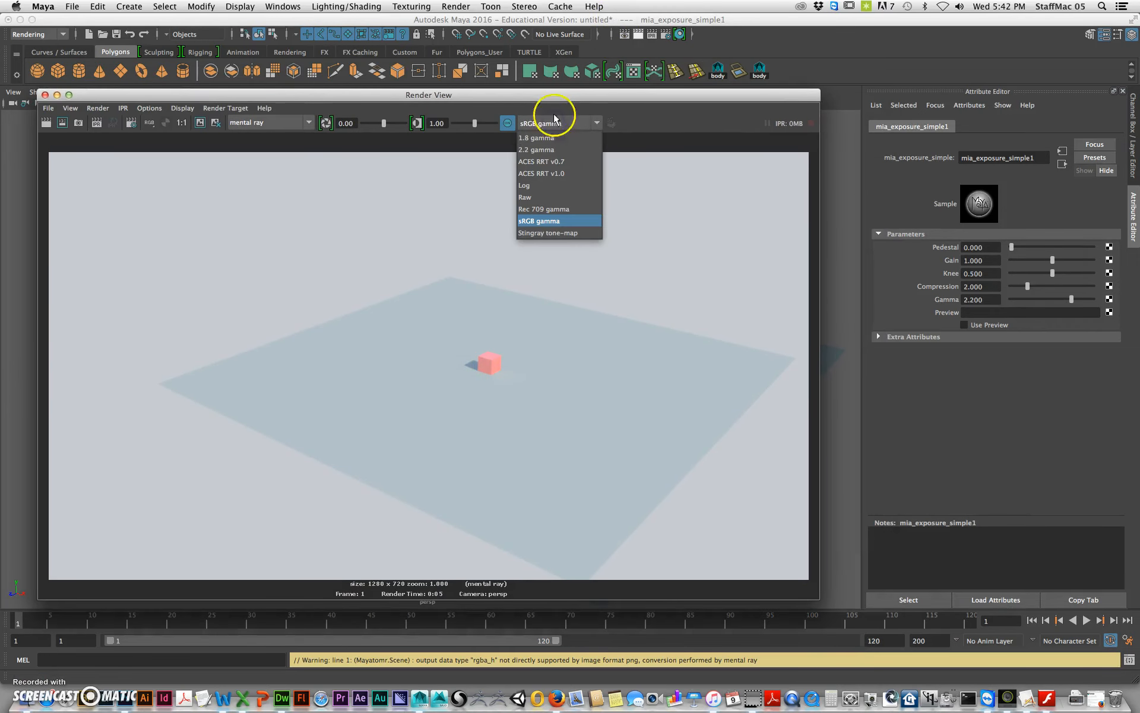
pyautogui.click(540, 197)
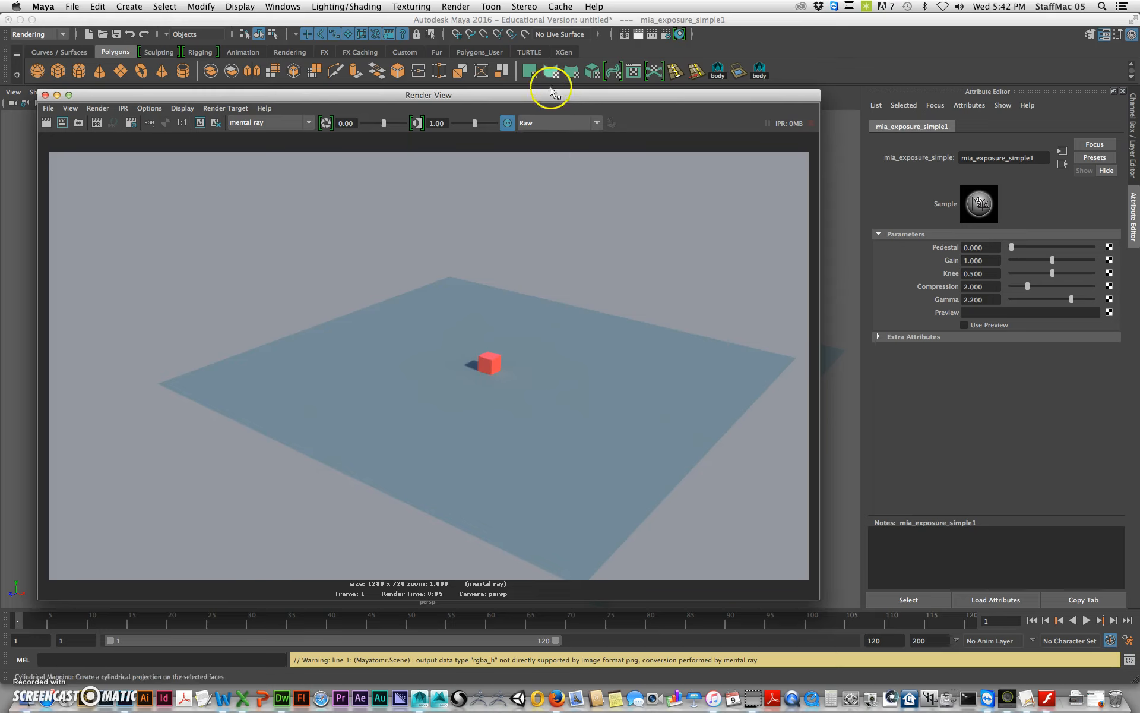
pyautogui.click(552, 123)
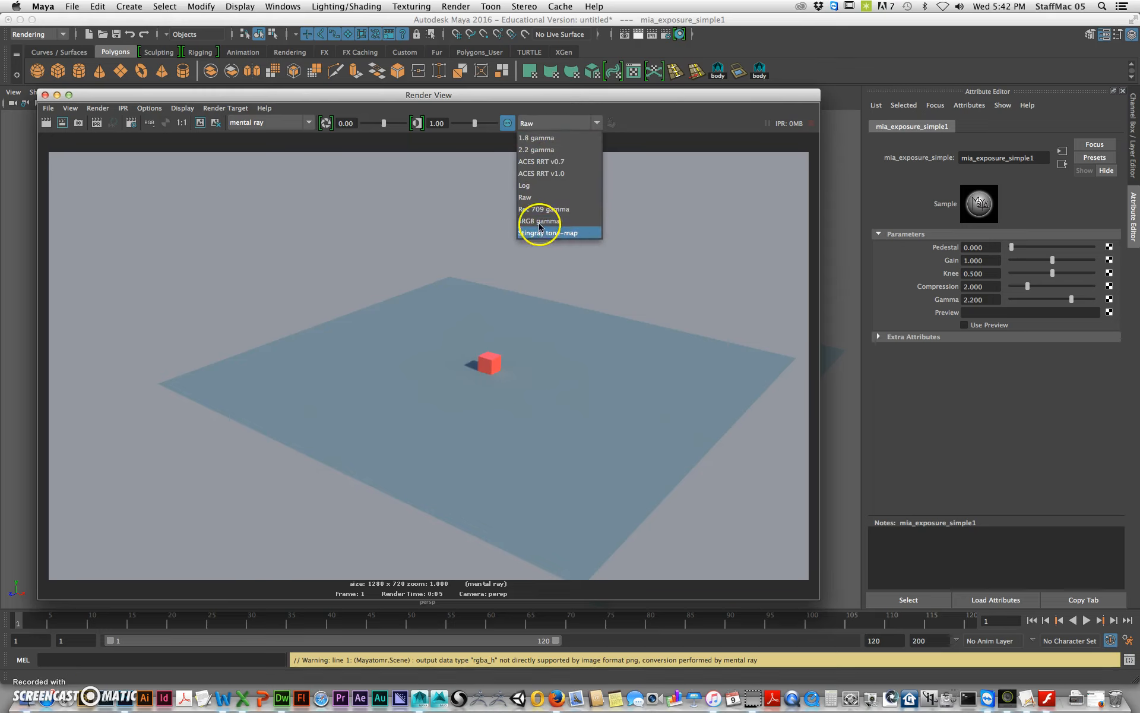
pyautogui.click(540, 201)
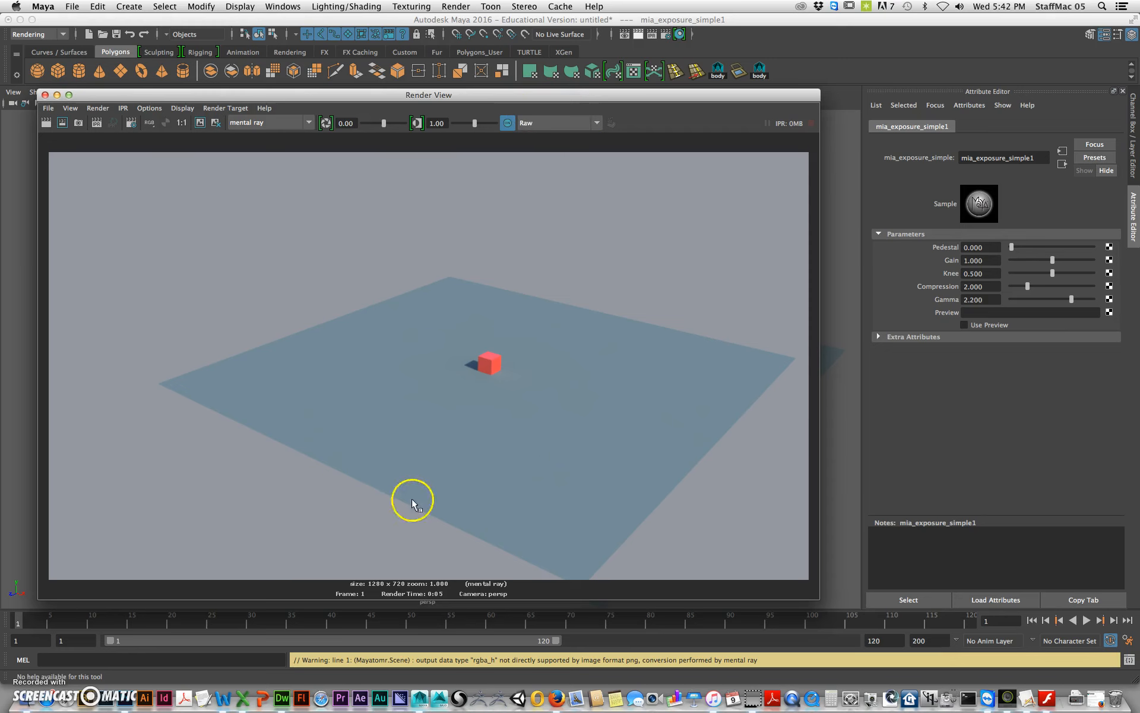
pyautogui.click(46, 95)
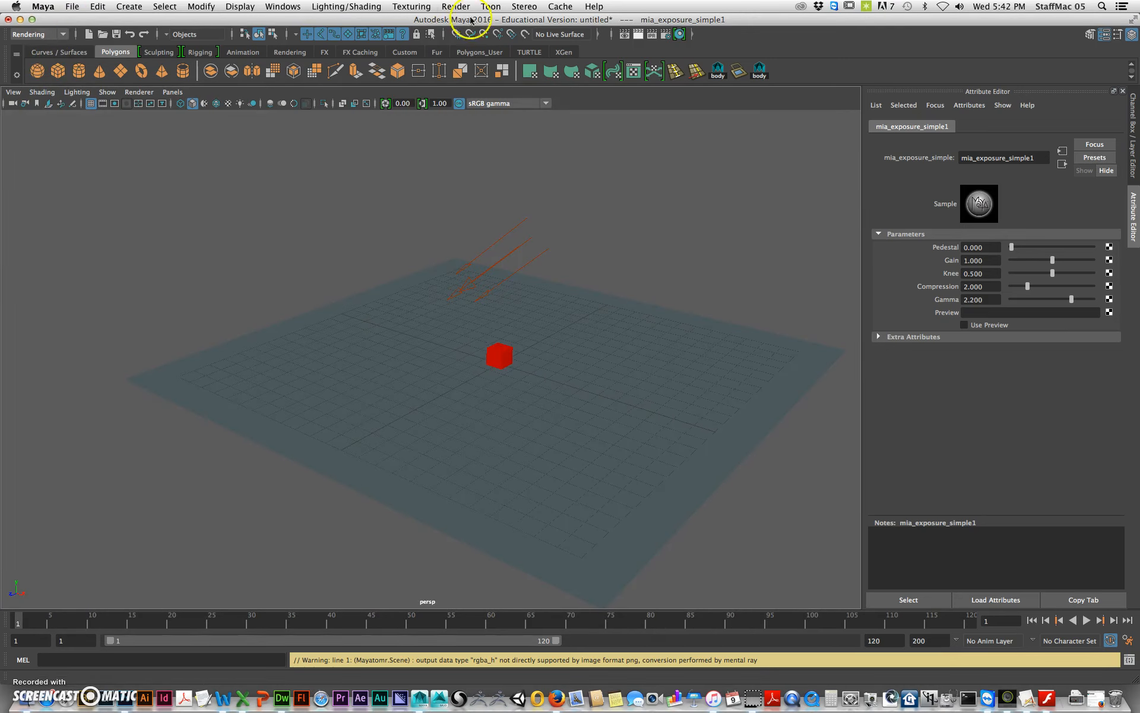
pyautogui.click(456, 7)
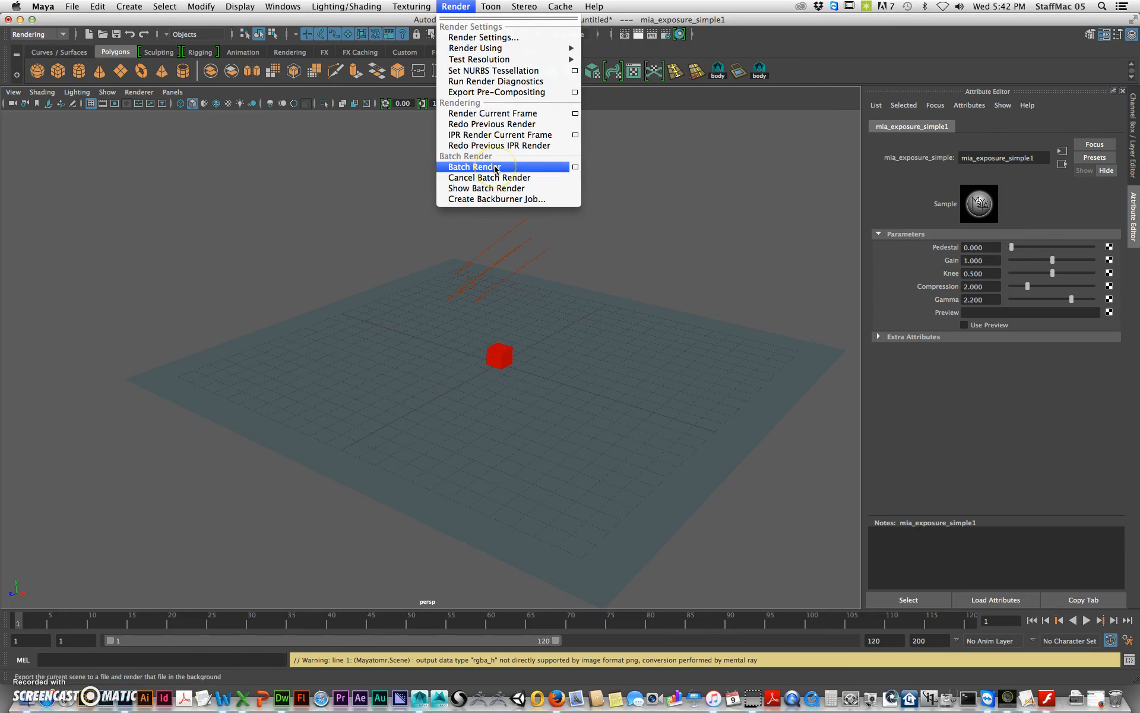
pyautogui.click(750, 173)
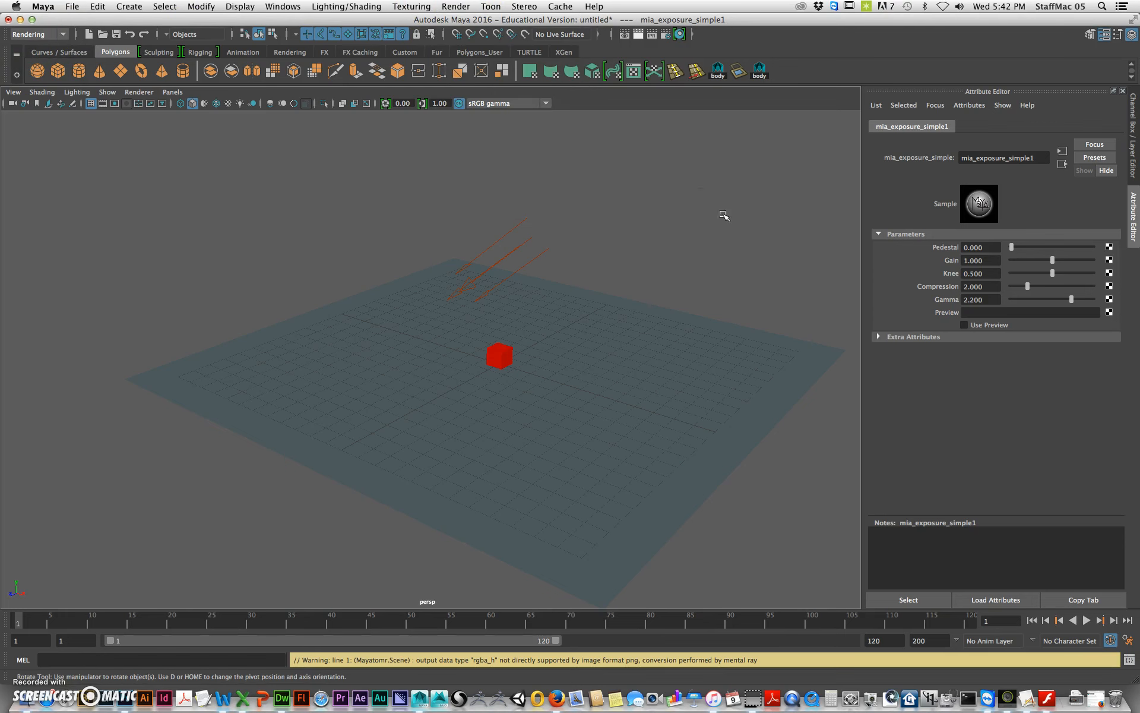